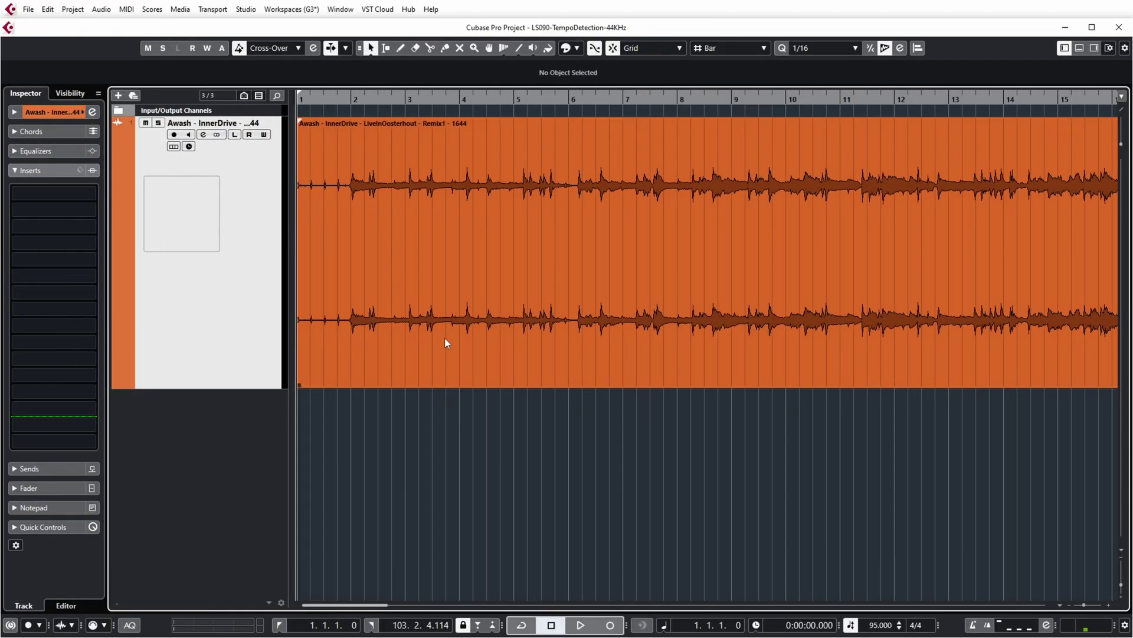
Play the live recording, then return to the project start and play it again.
{"action": "key", "text": "space"}
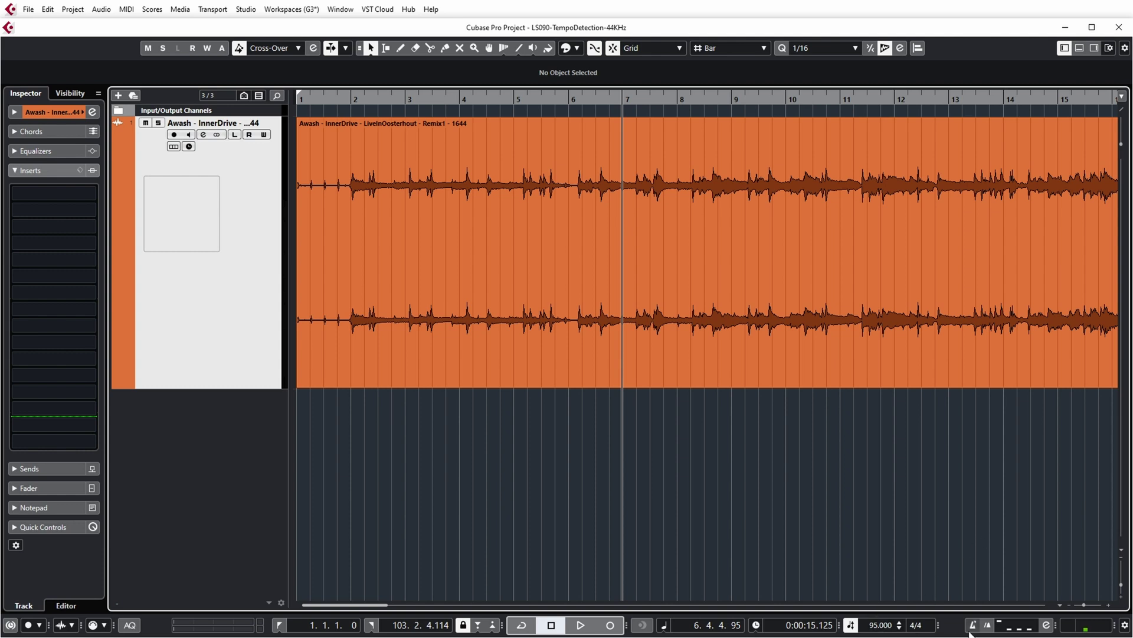
{"action": "key", "text": "Home"}
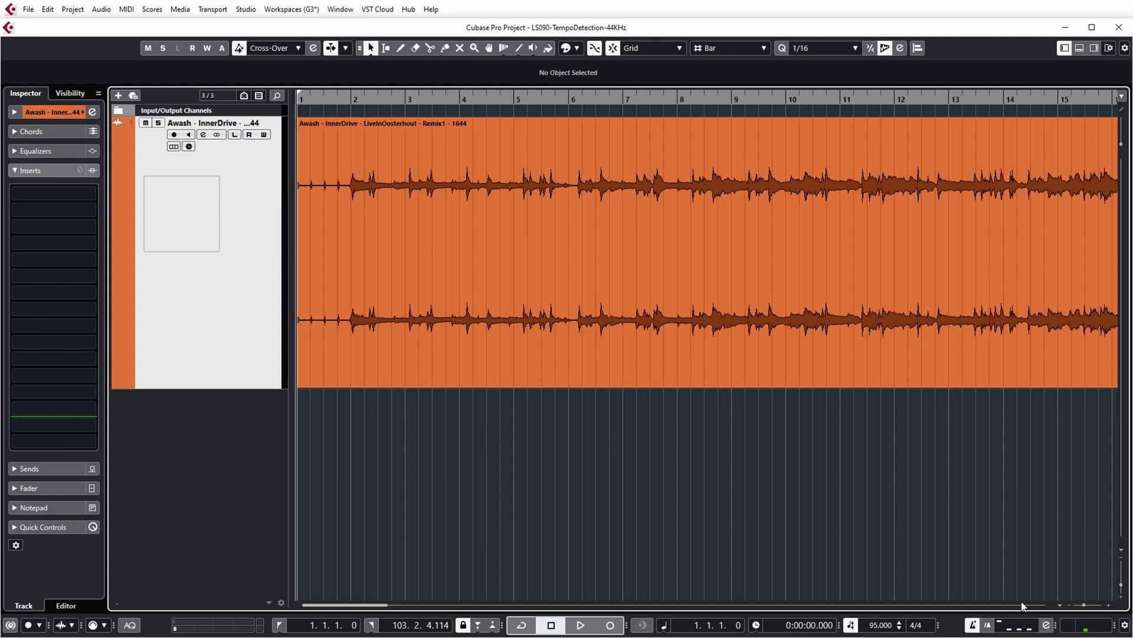
{"action": "key", "text": "space"}
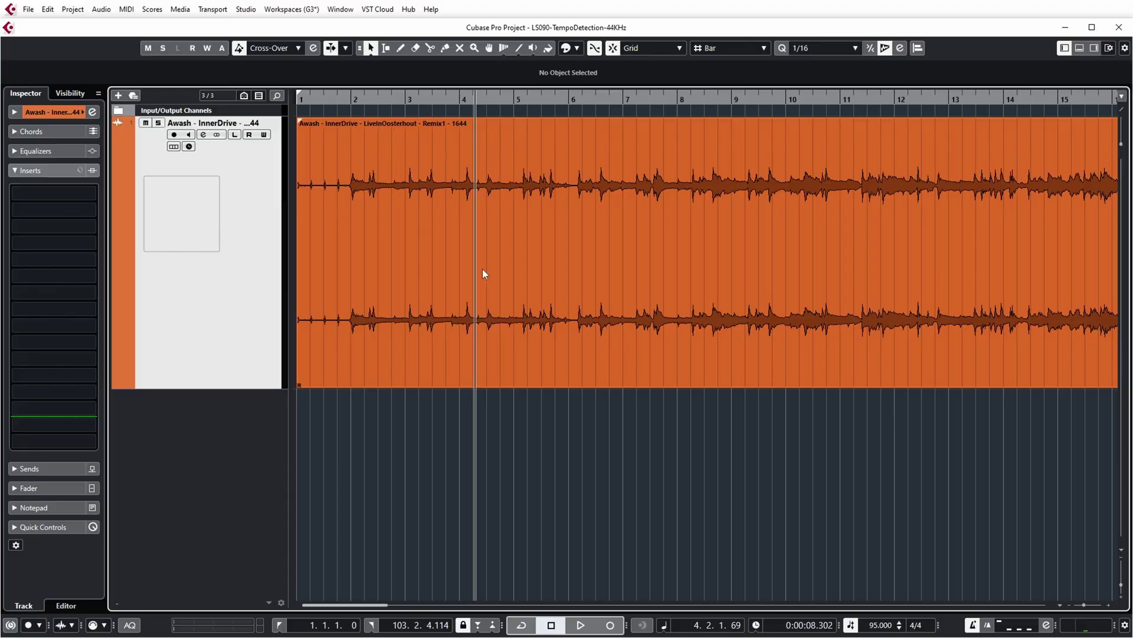
Zoom in and, with the Time Warp tool, align bars 2, 3 and 4 to their beats.
{"action": "key", "text": "h"}
{"action": "key", "text": "h"}
{"action": "key", "text": "h"}
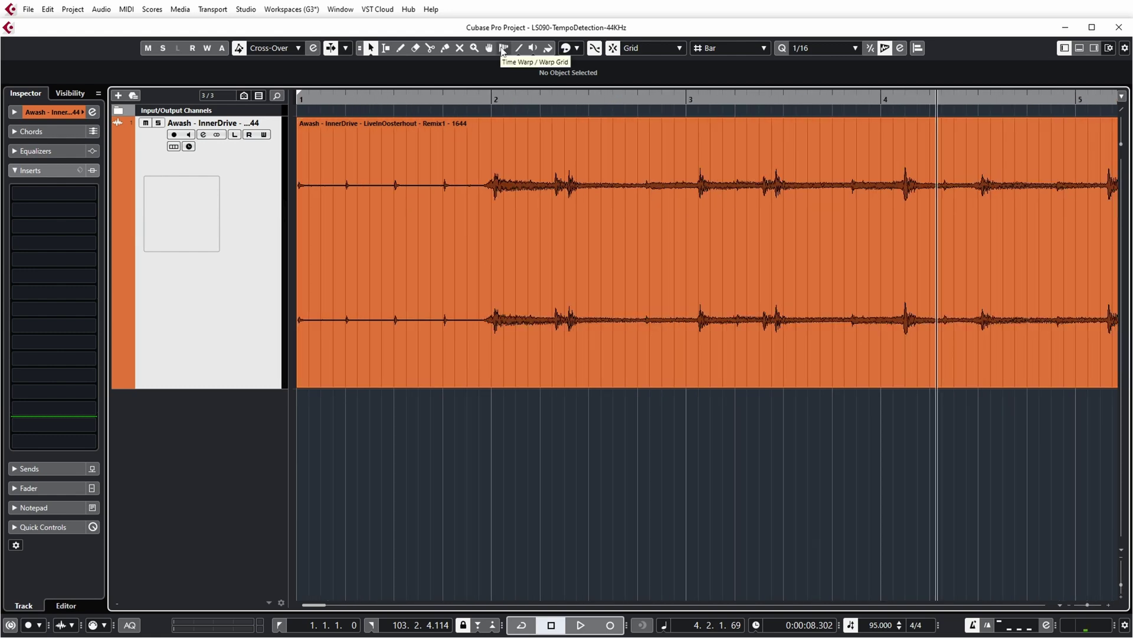
{"action": "left_click", "coordinate": [503, 48]}
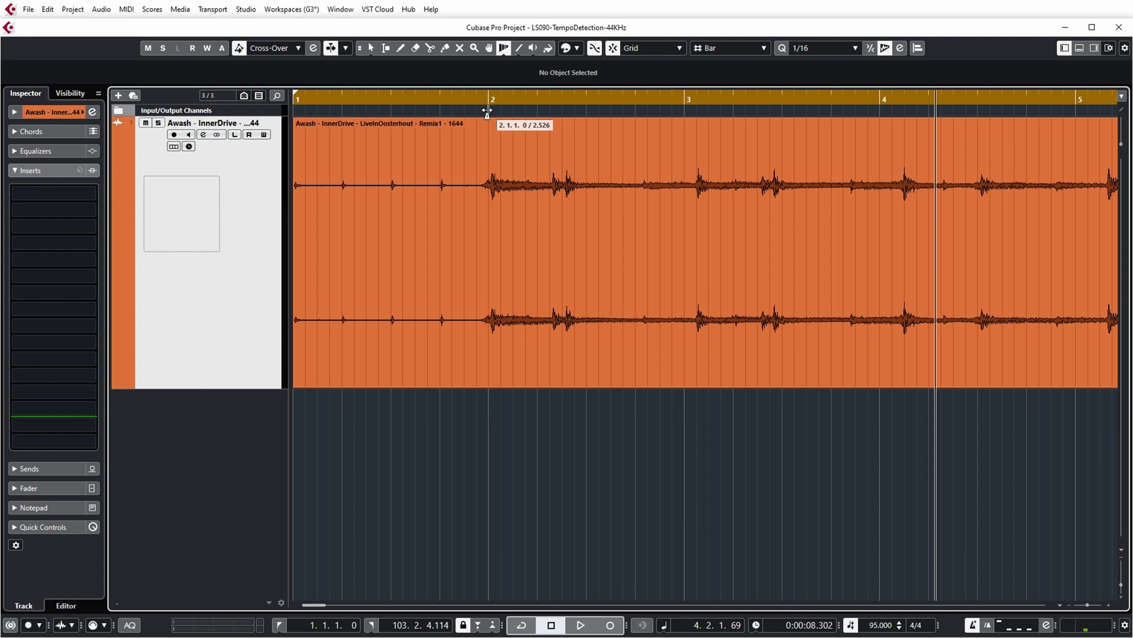
{"action": "left_click_drag", "start_coordinate": [487, 110], "coordinate": [493, 110]}
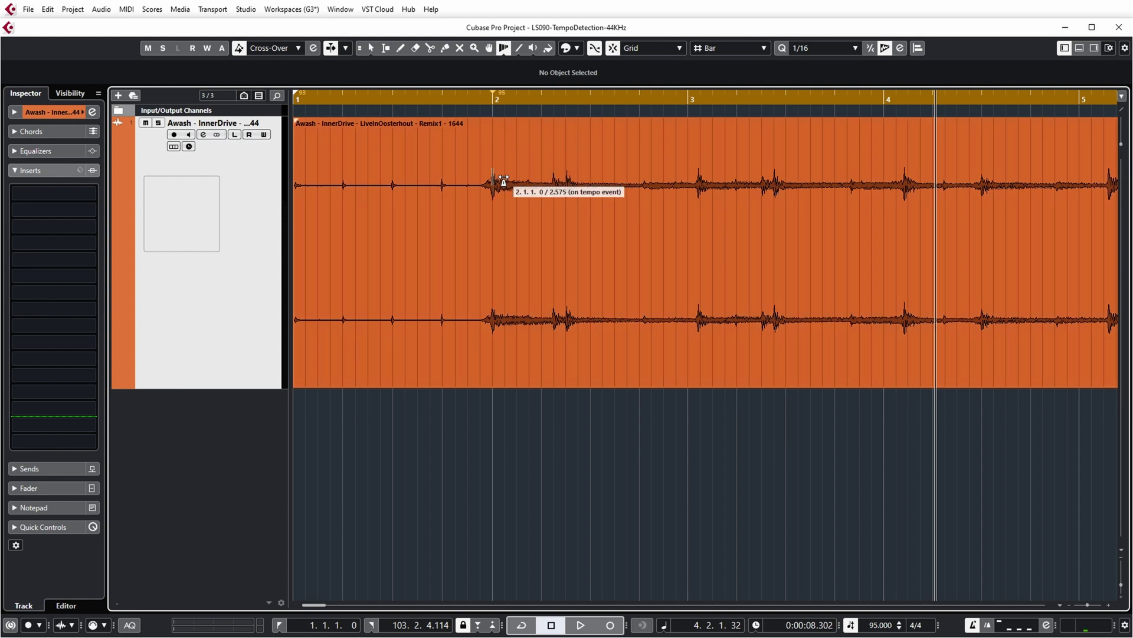
{"action": "left_click_drag", "start_coordinate": [689, 110], "coordinate": [699, 110]}
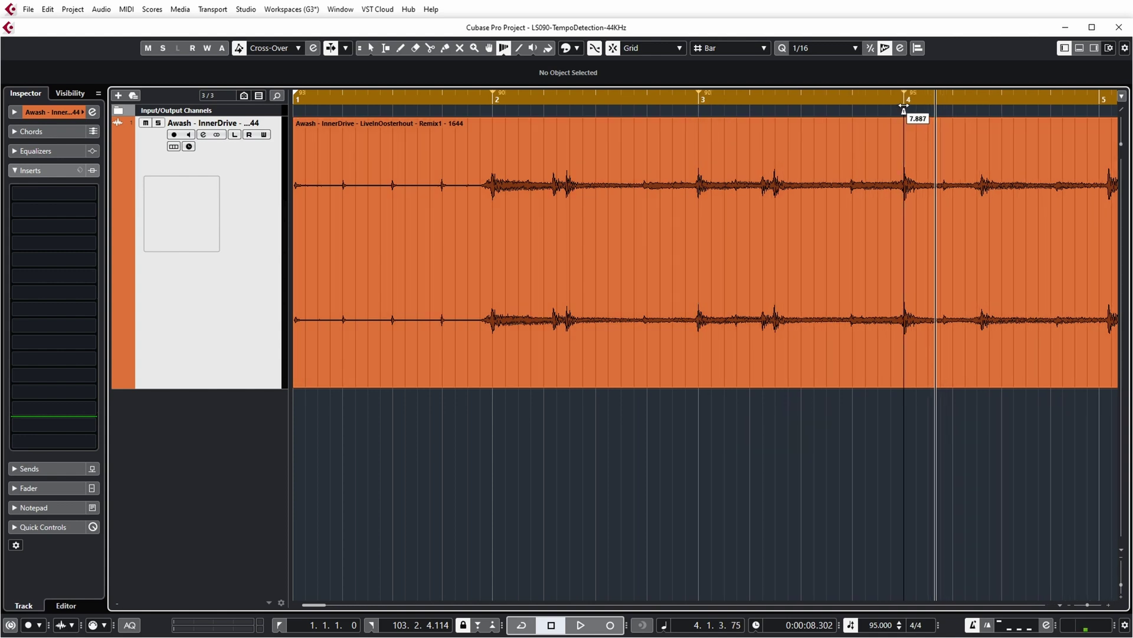
{"action": "left_click", "coordinate": [908, 110]}
Drag the bar 5 through bar 10 lines onto their matching beats in the waveform.
{"action": "scroll", "coordinate": [903, 455], "scroll_direction": "right", "scroll_amount": 5}
{"action": "left_click_drag", "start_coordinate": [535, 111], "coordinate": [542, 112]}
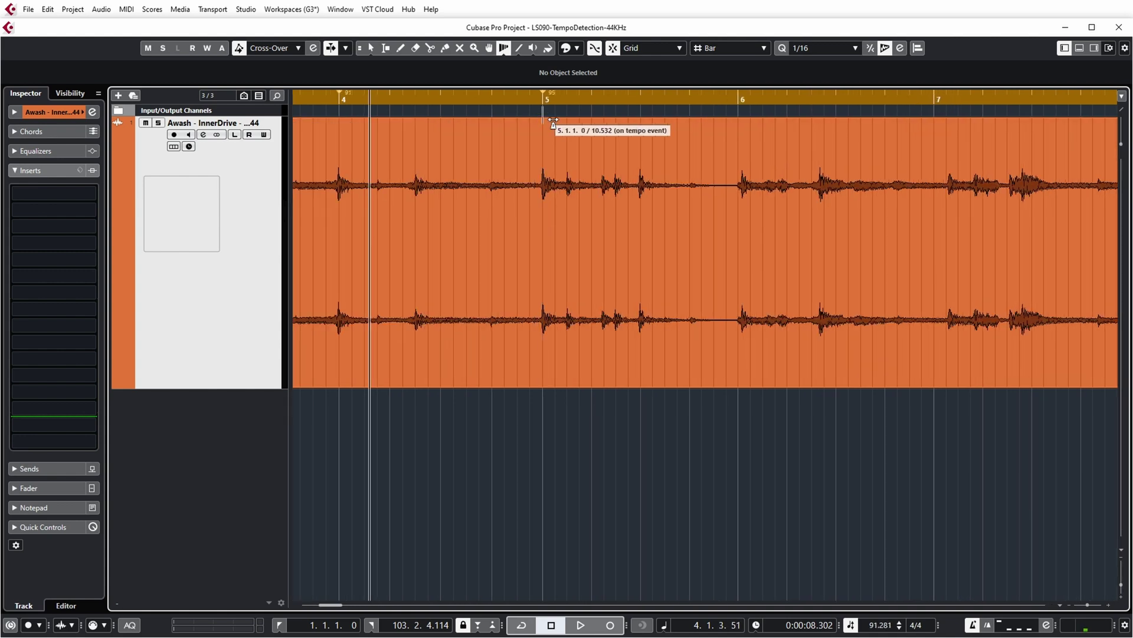
{"action": "left_click_drag", "start_coordinate": [741, 111], "coordinate": [745, 111]}
{"action": "left_click_drag", "start_coordinate": [934, 111], "coordinate": [950, 110]}
{"action": "scroll", "coordinate": [964, 263], "scroll_direction": "right", "scroll_amount": 5}
{"action": "left_click_drag", "start_coordinate": [543, 110], "coordinate": [541, 111]}
{"action": "left_click_drag", "start_coordinate": [734, 112], "coordinate": [743, 111]}
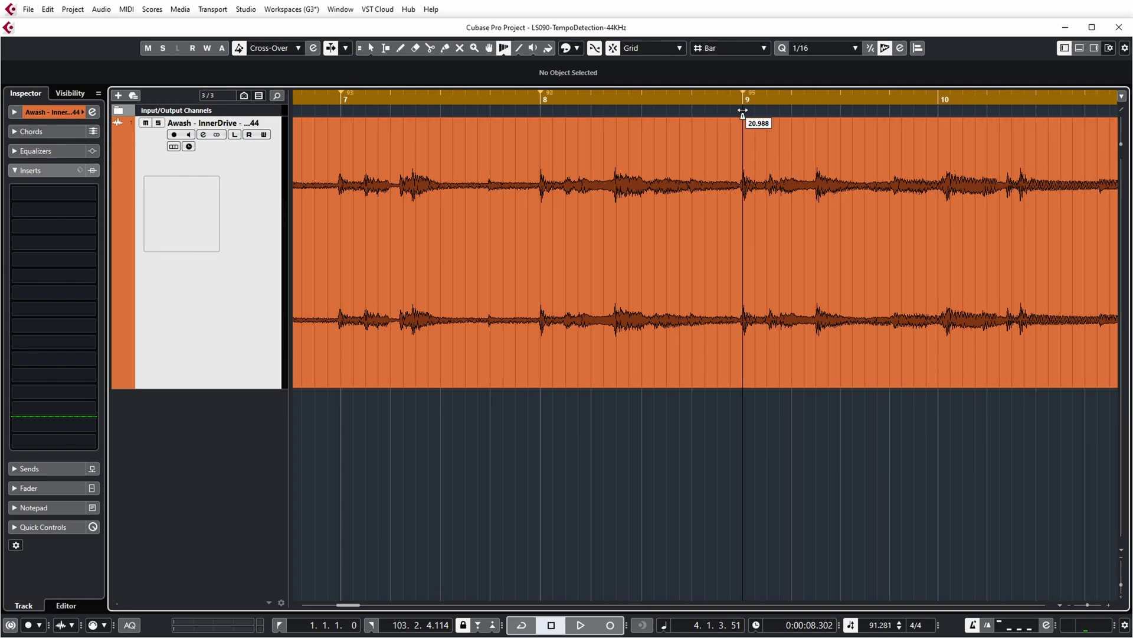
{"action": "left_click_drag", "start_coordinate": [941, 113], "coordinate": [949, 112]}
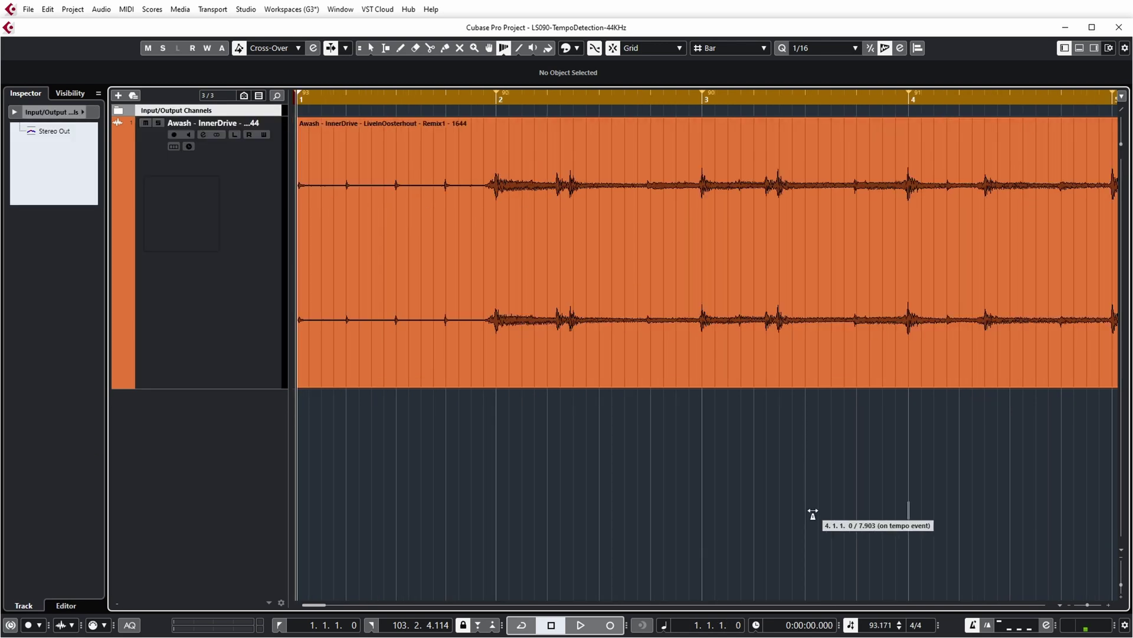
Zoom out to bars 1–9, play the warped section, and open the Tempo Track Editor.
{"action": "key", "text": "g"}
{"action": "key", "text": "g"}
{"action": "key", "text": "g"}
{"action": "key", "text": "g"}
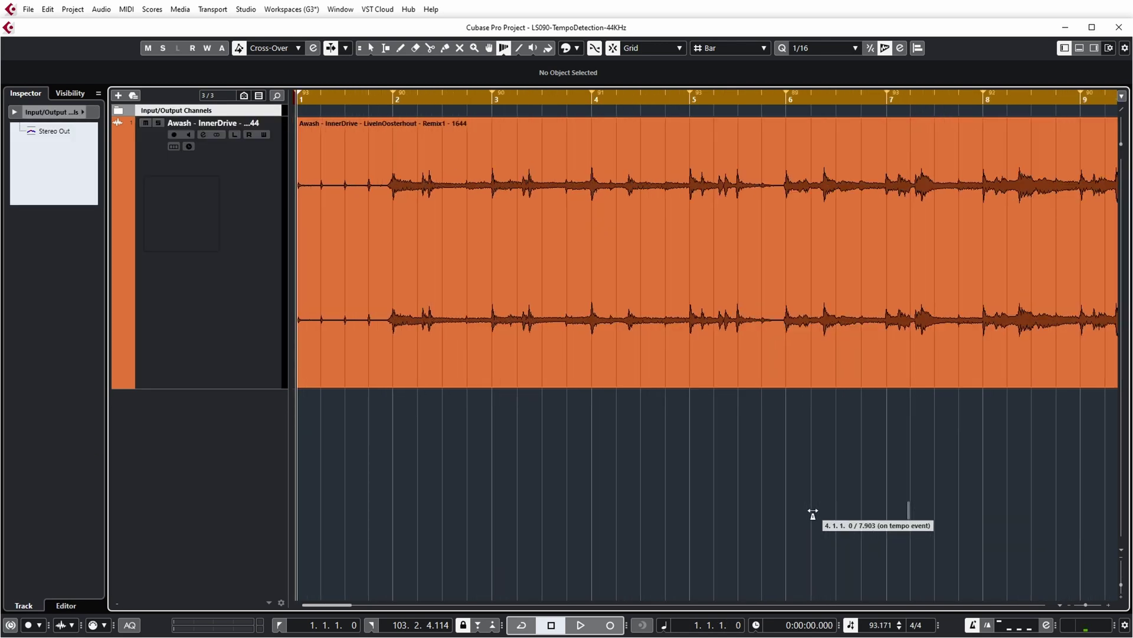
{"action": "key", "text": "space"}
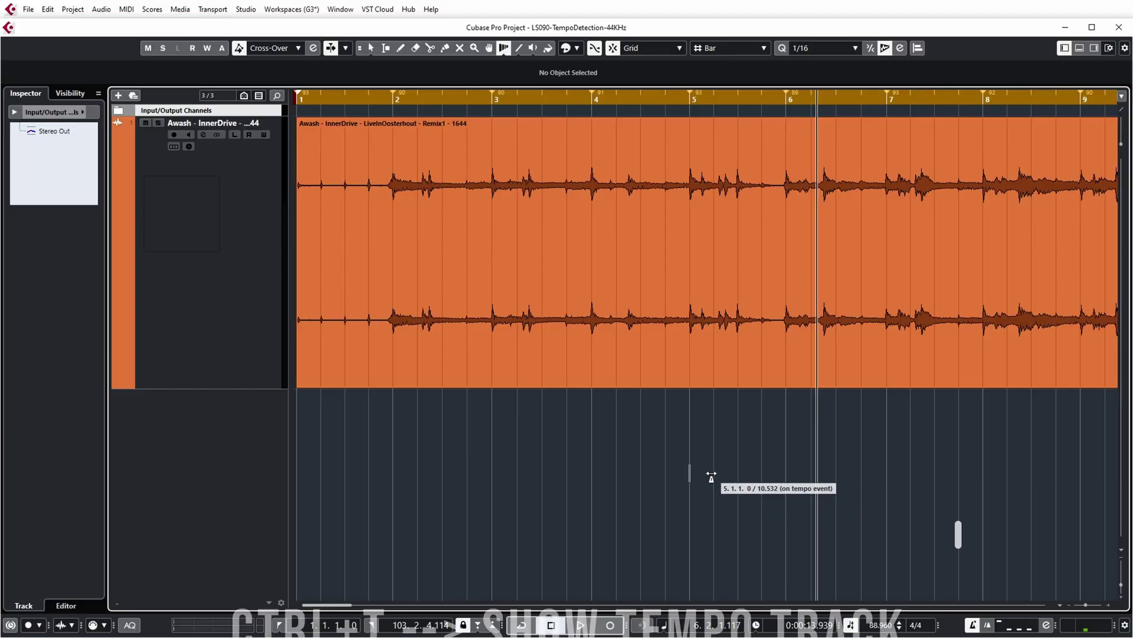
{"action": "key", "text": "ctrl+t"}
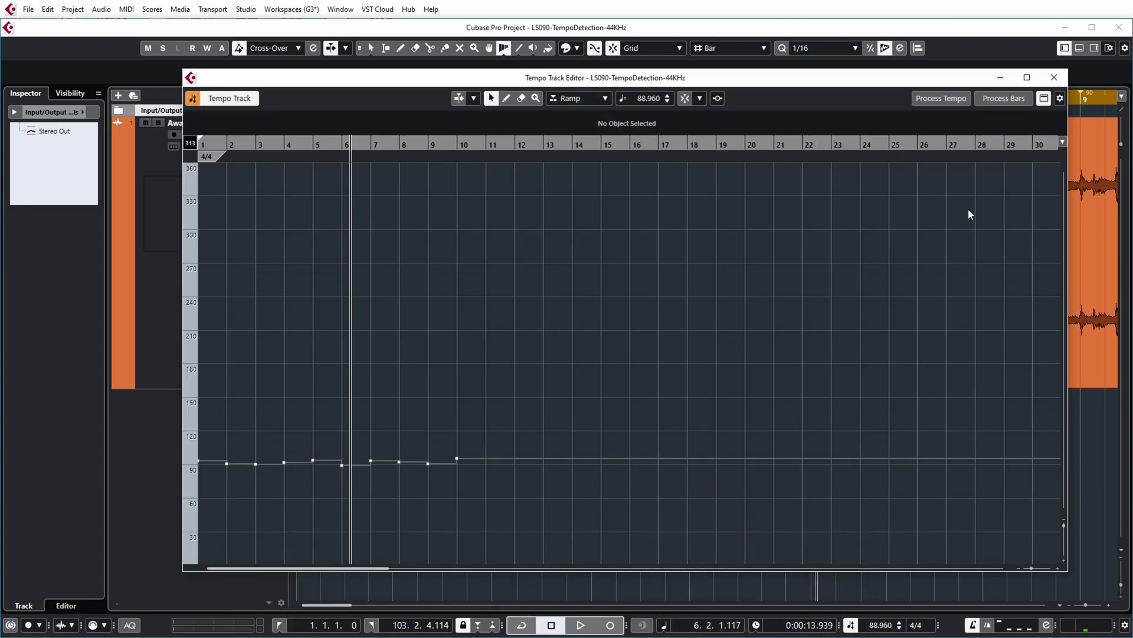
Close the Tempo Track Editor and play the recording with its new per-bar tempo markers.
{"action": "key", "text": "ctrl+t"}
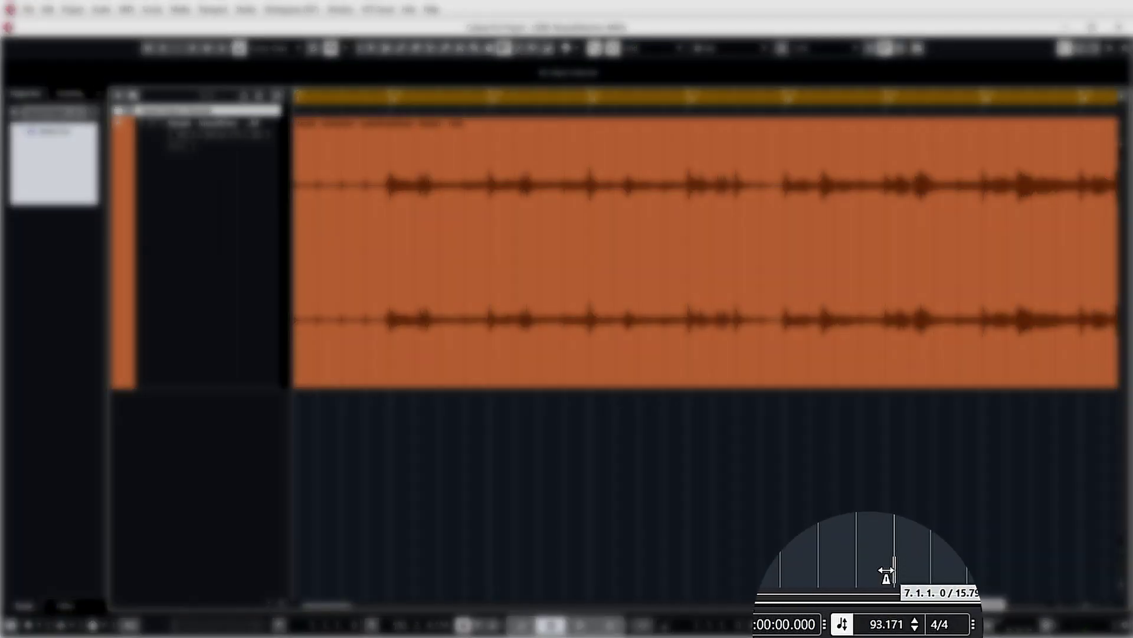
{"action": "key", "text": "space"}
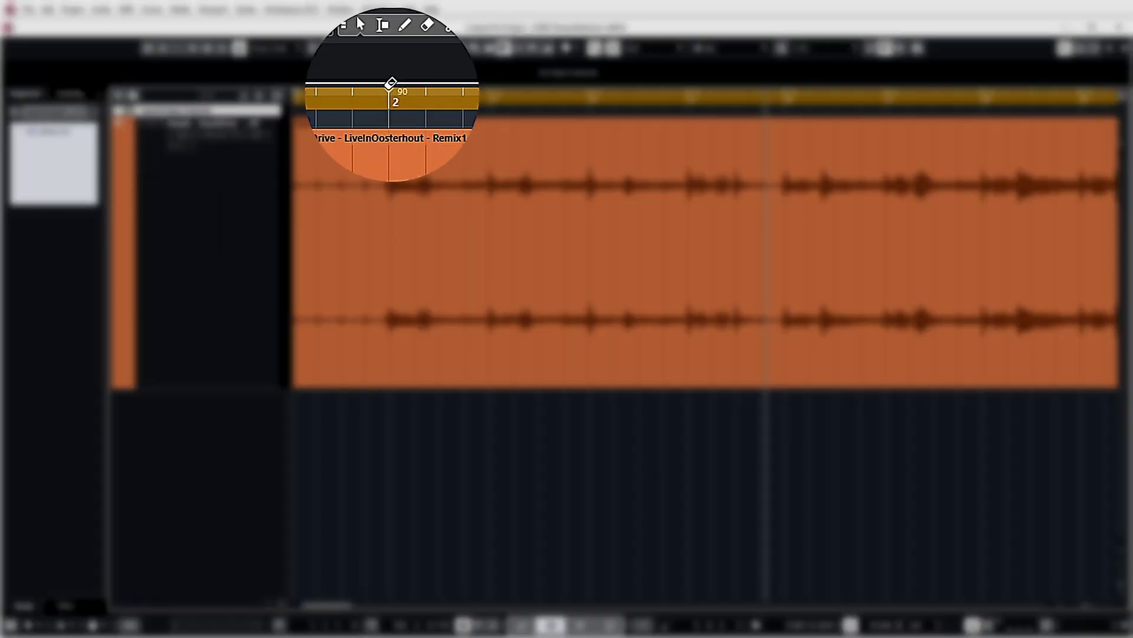
Shift+click away the tempo markers at bars 2 through 8 in the ruler.
{"action": "left_click", "coordinate": [392, 89], "text": "shift"}
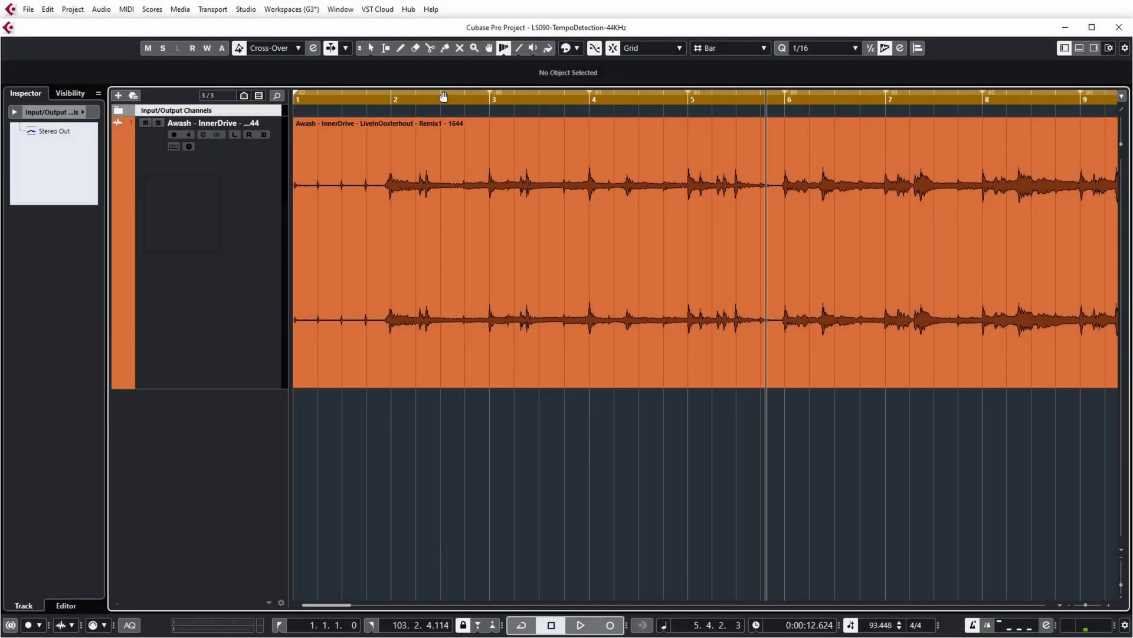
{"action": "left_click", "coordinate": [493, 90], "text": "shift"}
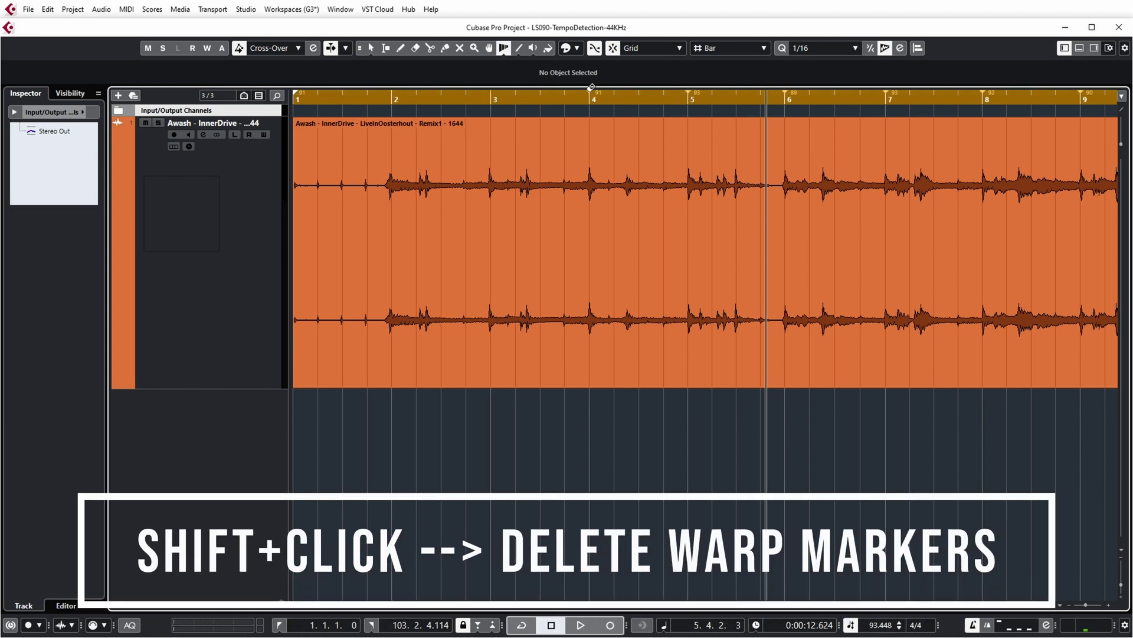
{"action": "left_click", "coordinate": [591, 90], "text": "shift"}
{"action": "left_click", "coordinate": [688, 90], "text": "shift"}
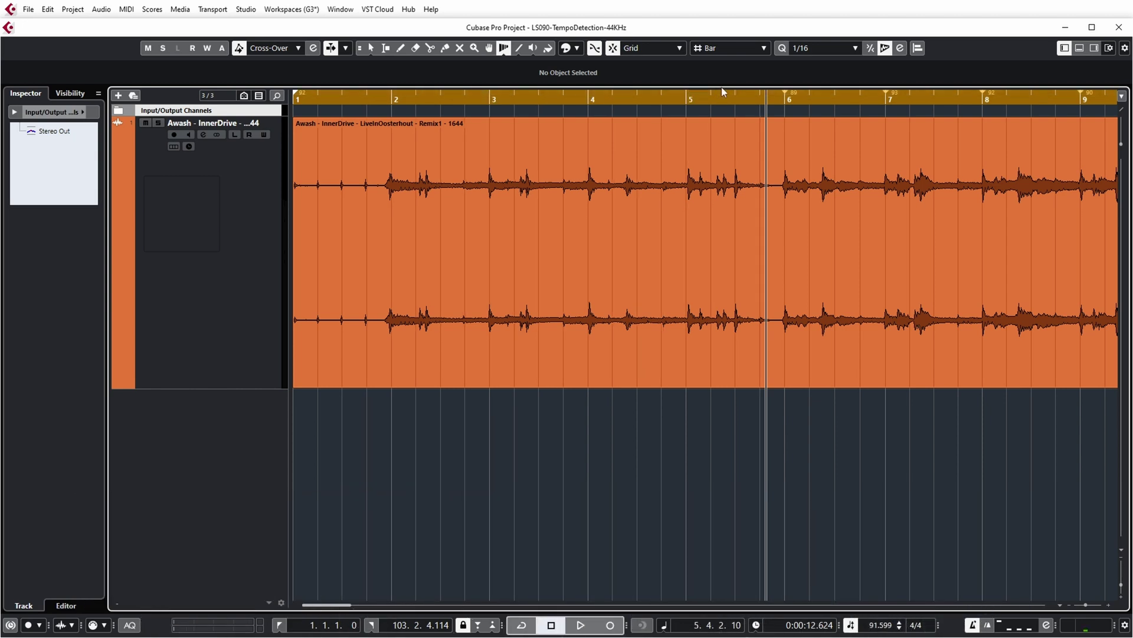
{"action": "left_click", "coordinate": [784, 89], "text": "shift"}
{"action": "left_click", "coordinate": [885, 89], "text": "shift"}
{"action": "left_click", "coordinate": [982, 90], "text": "shift"}
{"action": "left_click_drag", "start_coordinate": [320, 604], "coordinate": [350, 604]}
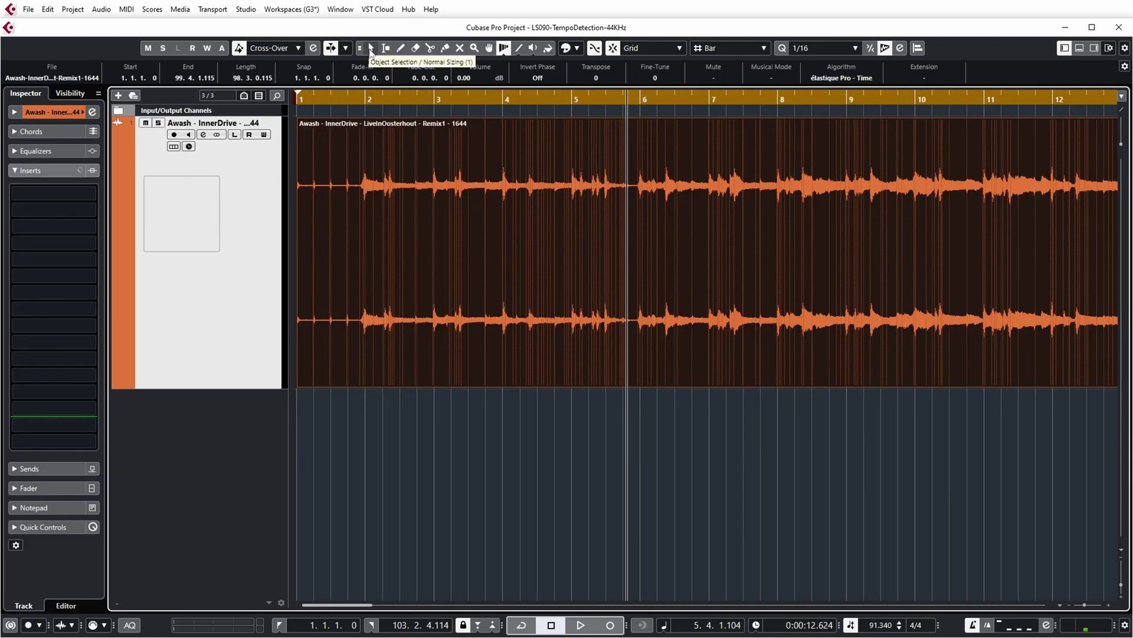
Analyze the audio event with Project > Tempo Detection, producing a 172.176 BPM tempo curve.
{"action": "left_click", "coordinate": [371, 48]}
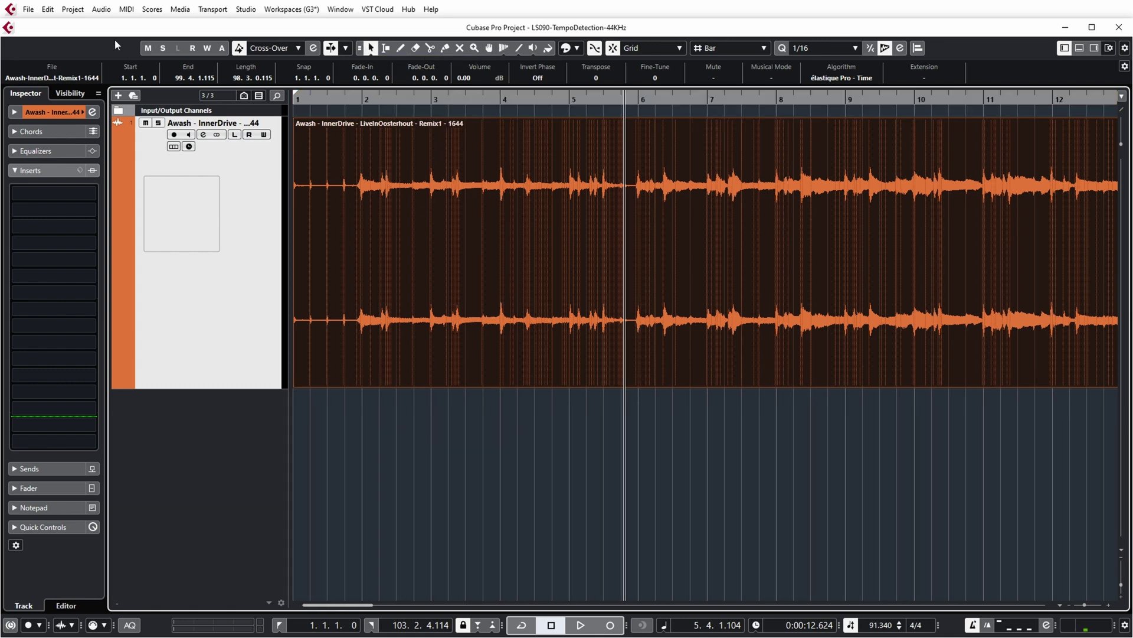
{"action": "left_click", "coordinate": [73, 10]}
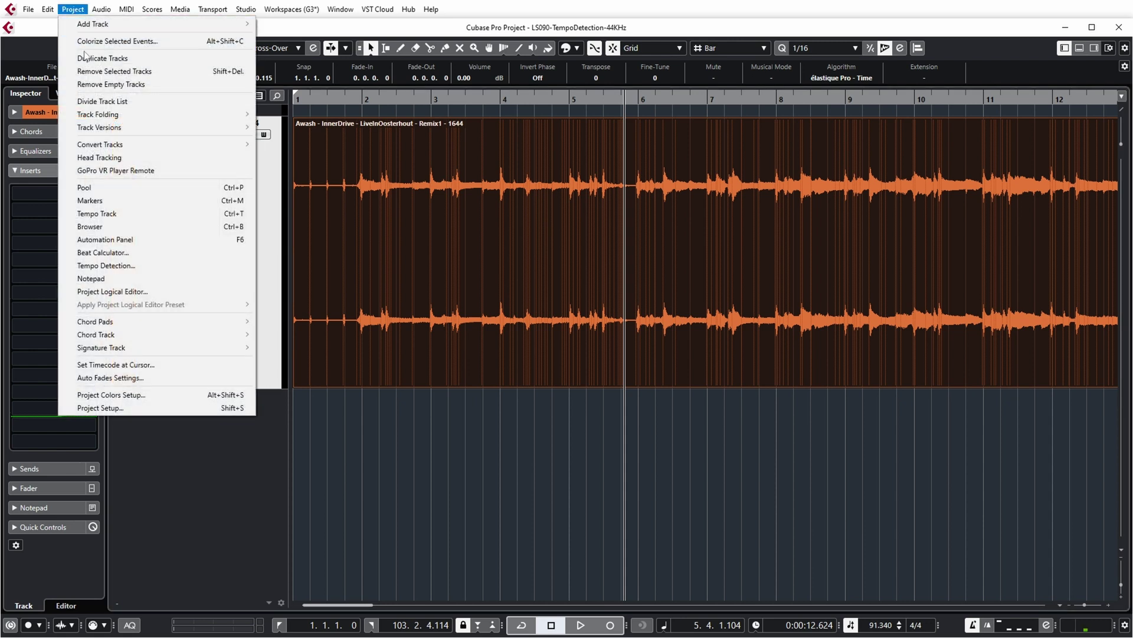
{"action": "left_click", "coordinate": [109, 265]}
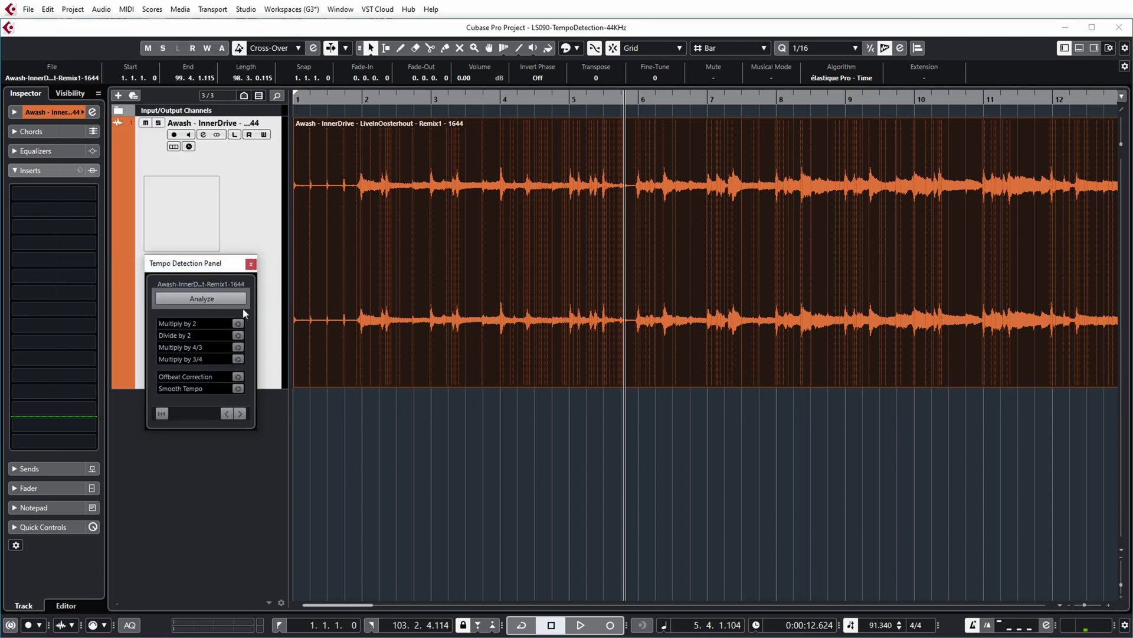
{"action": "left_click_drag", "start_coordinate": [223, 273], "coordinate": [227, 204]}
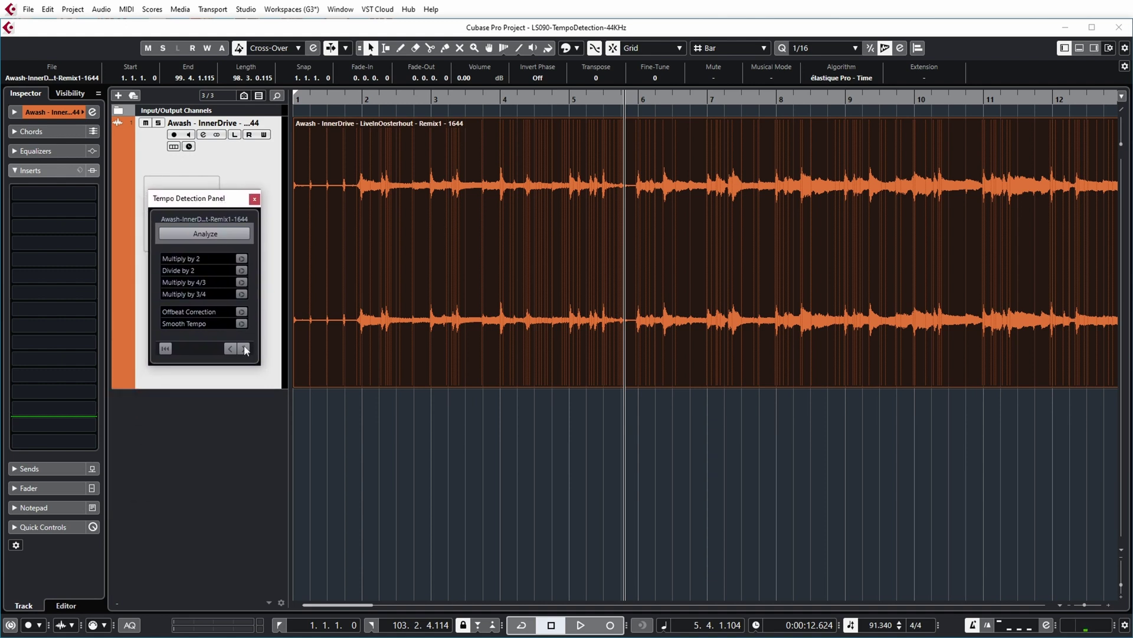
{"action": "left_click", "coordinate": [197, 239]}
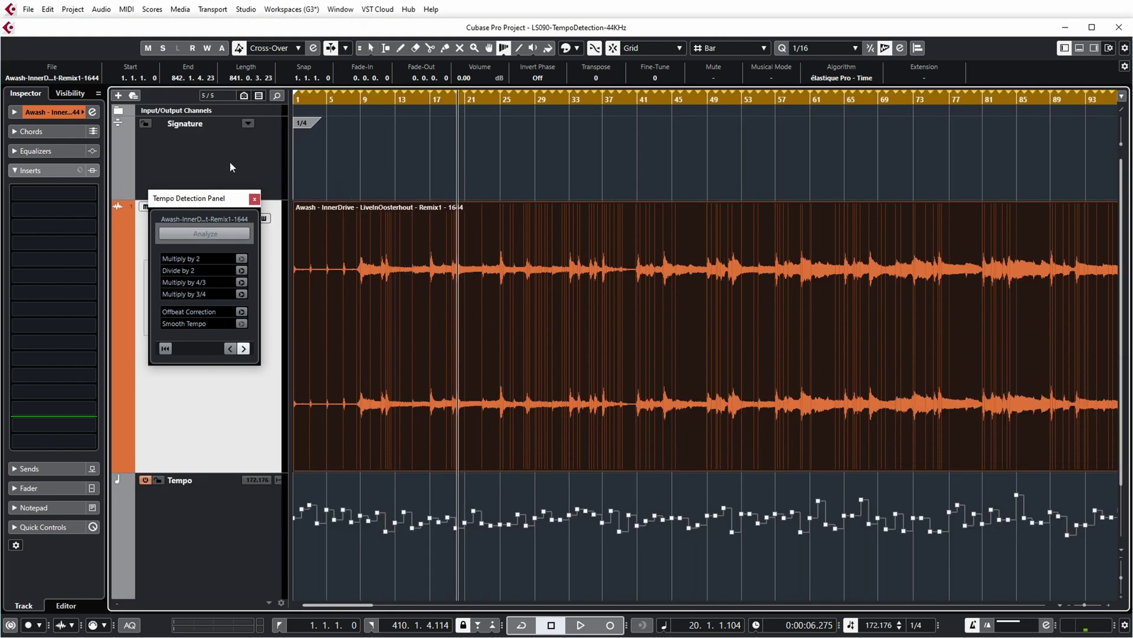
{"action": "left_click", "coordinate": [240, 161]}
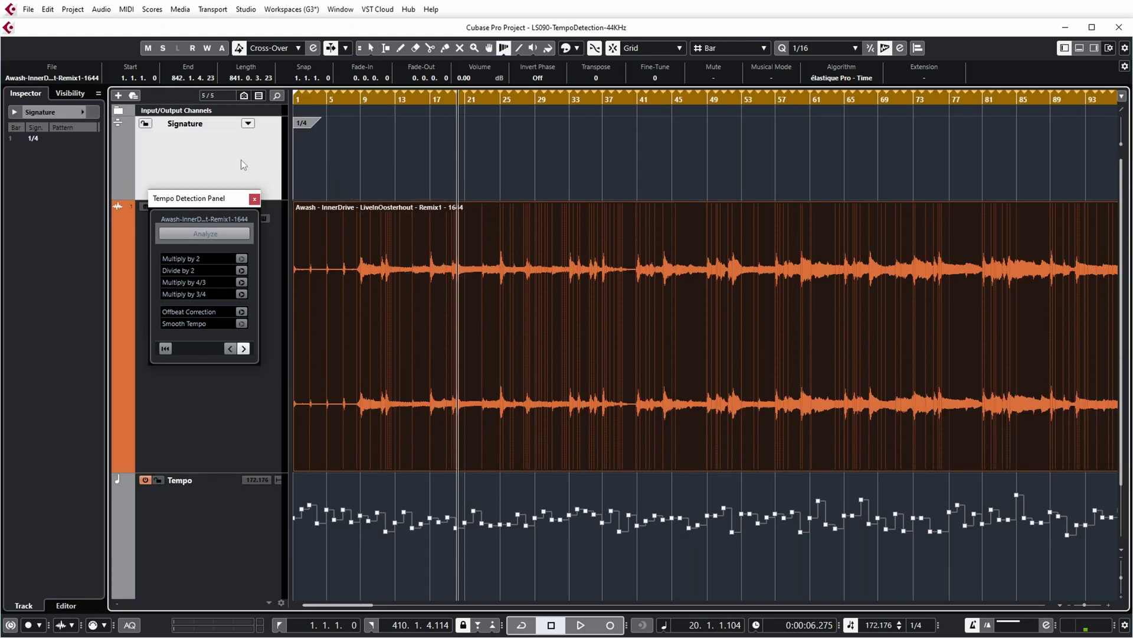
{"action": "left_click", "coordinate": [503, 50]}
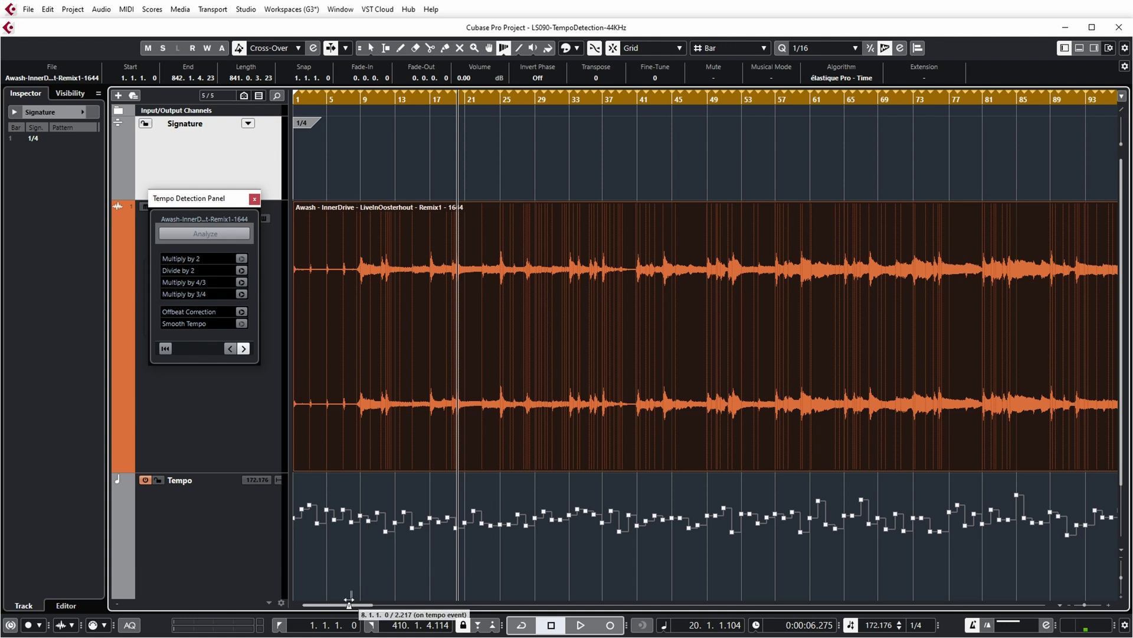
{"action": "left_click_drag", "start_coordinate": [353, 607], "coordinate": [337, 608]}
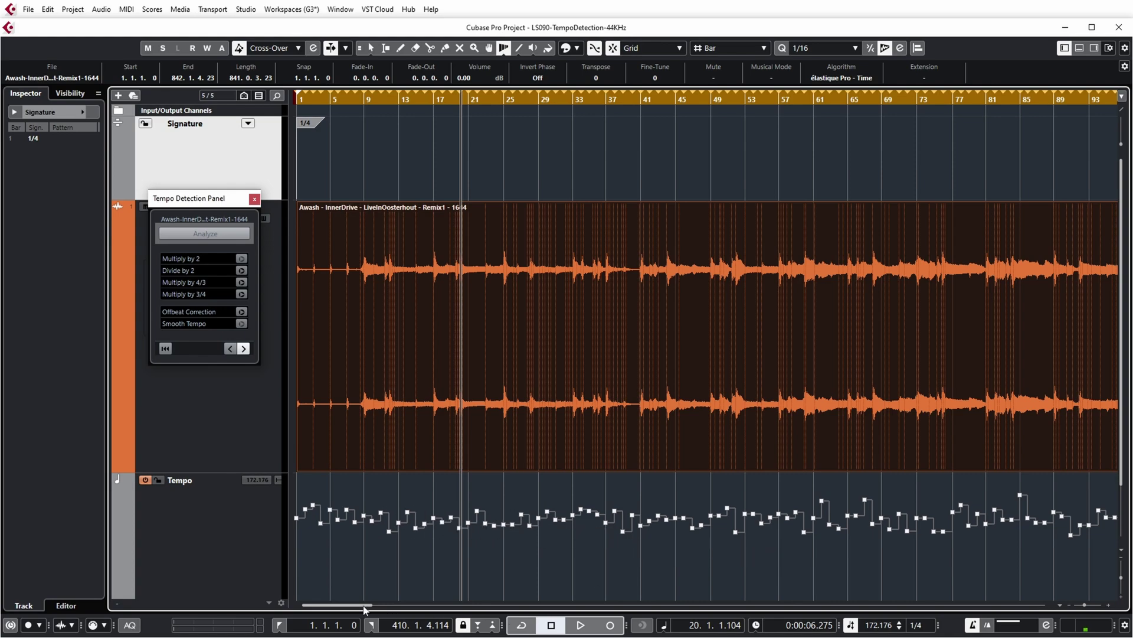
{"action": "mouse_move", "coordinate": [363, 607]}
{"action": "left_mouse_down"}
{"action": "mouse_move", "coordinate": [561, 591]}
{"action": "mouse_move", "coordinate": [360, 598]}
{"action": "left_mouse_up"}
{"action": "key", "text": "Home"}
{"action": "key", "text": "space"}
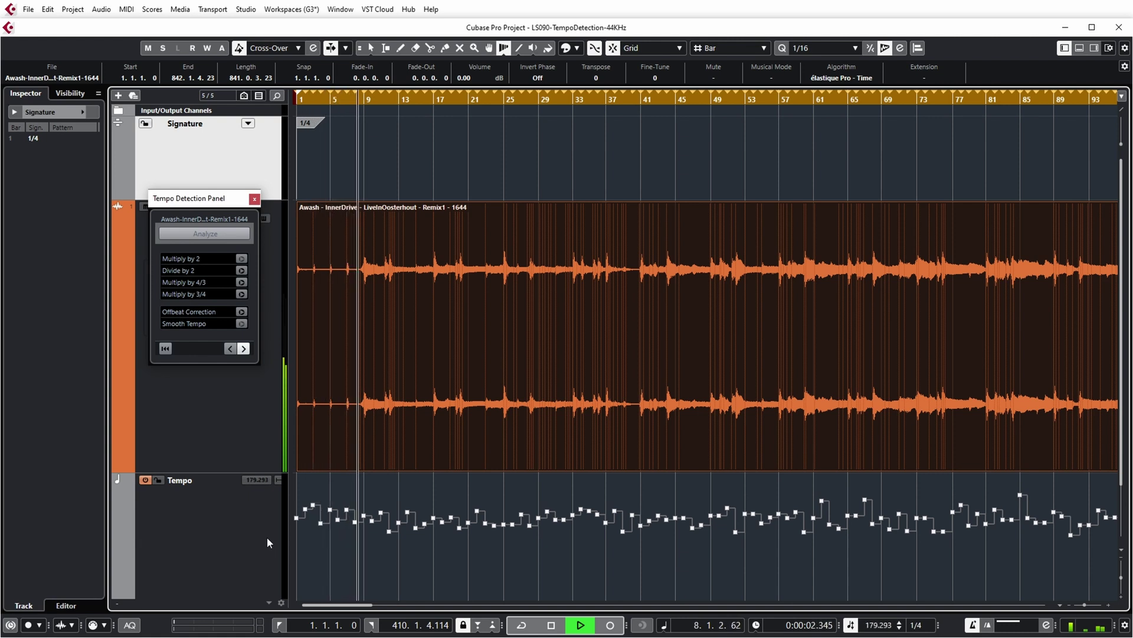
{"action": "key", "text": "space"}
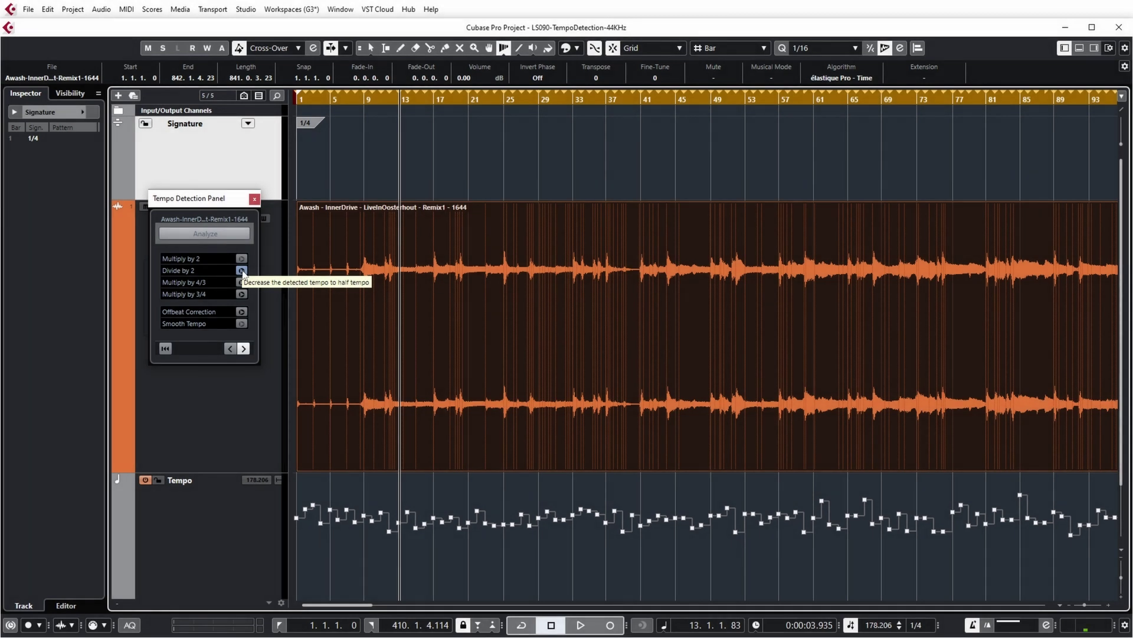
Divide the detected tempo by 2, bringing it to 85.245 BPM.
{"action": "left_click", "coordinate": [242, 271]}
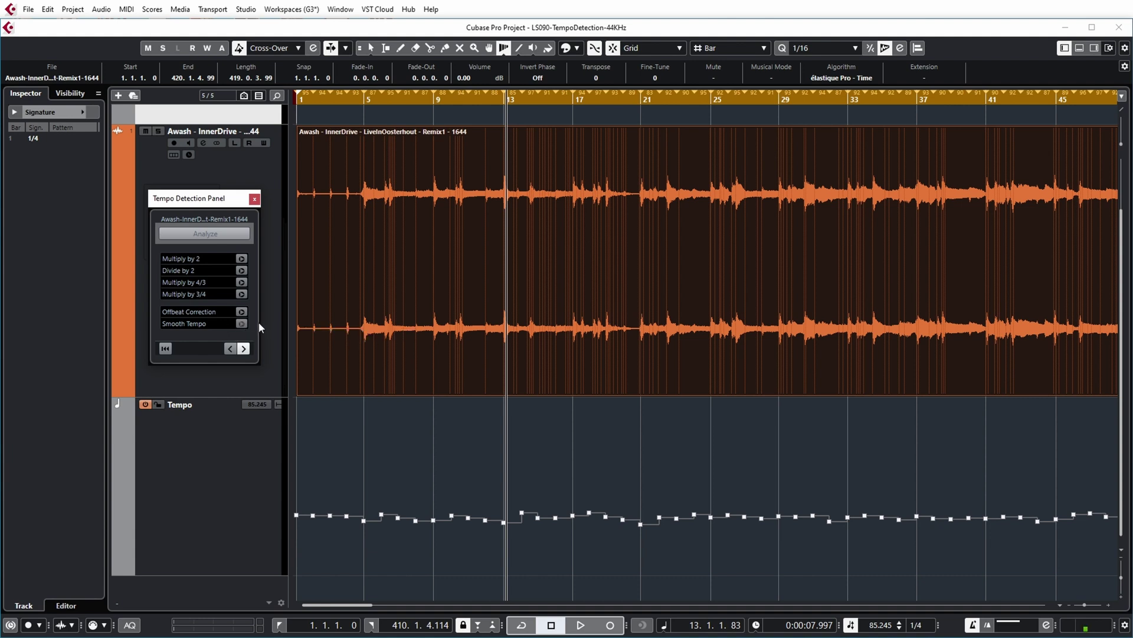
Play the project from the start to check the halved tempo.
{"action": "key", "text": "Home"}
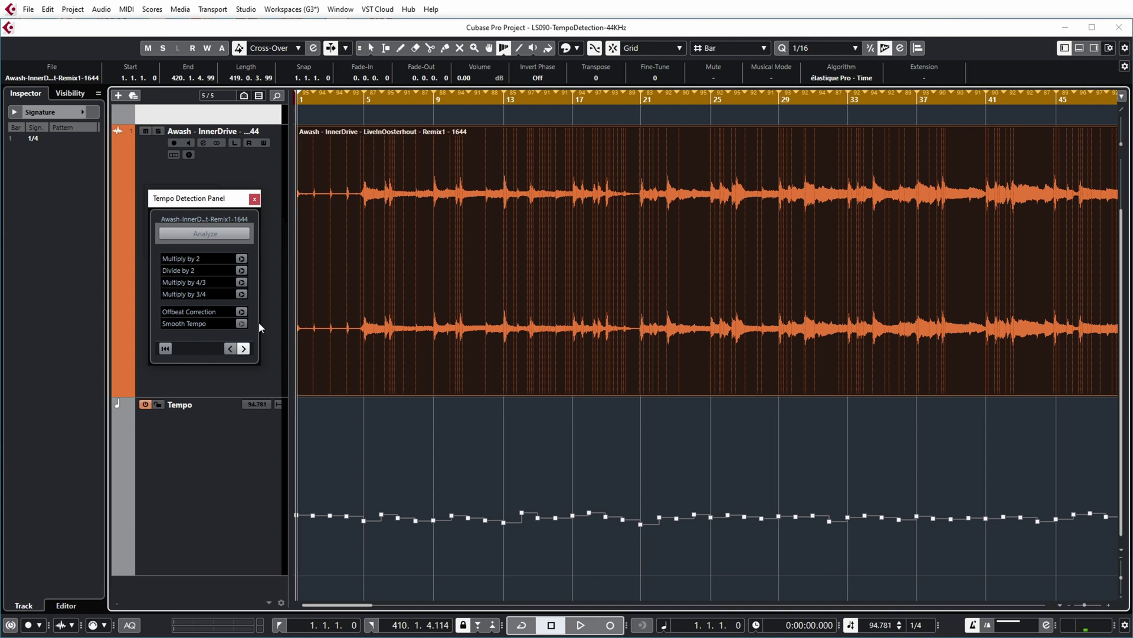
{"action": "key", "text": "space"}
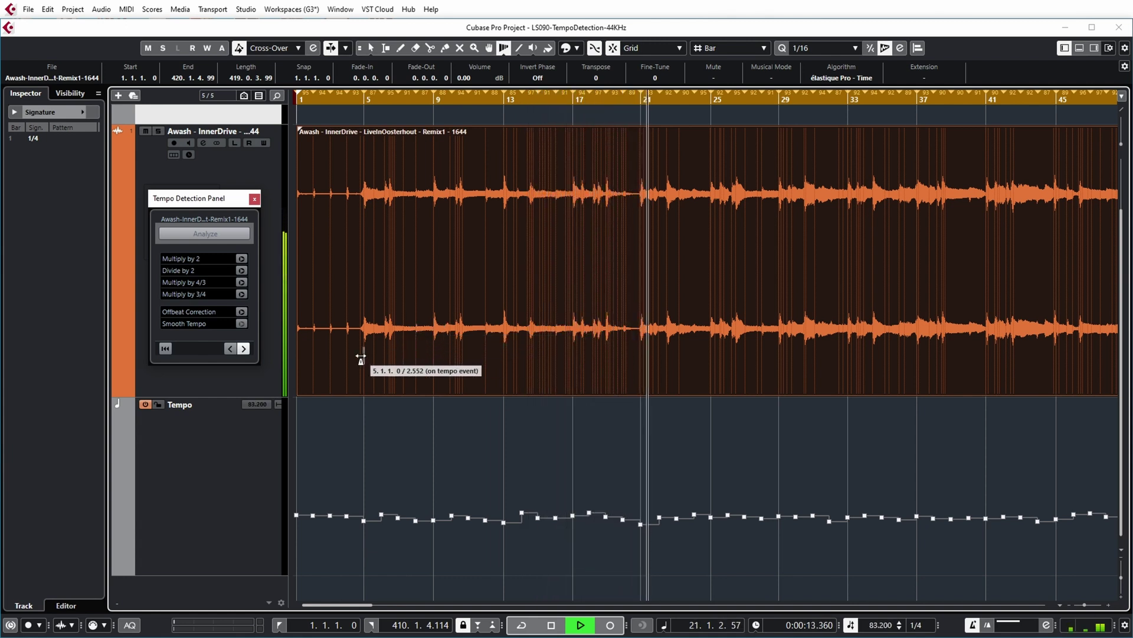
{"action": "key", "text": "space"}
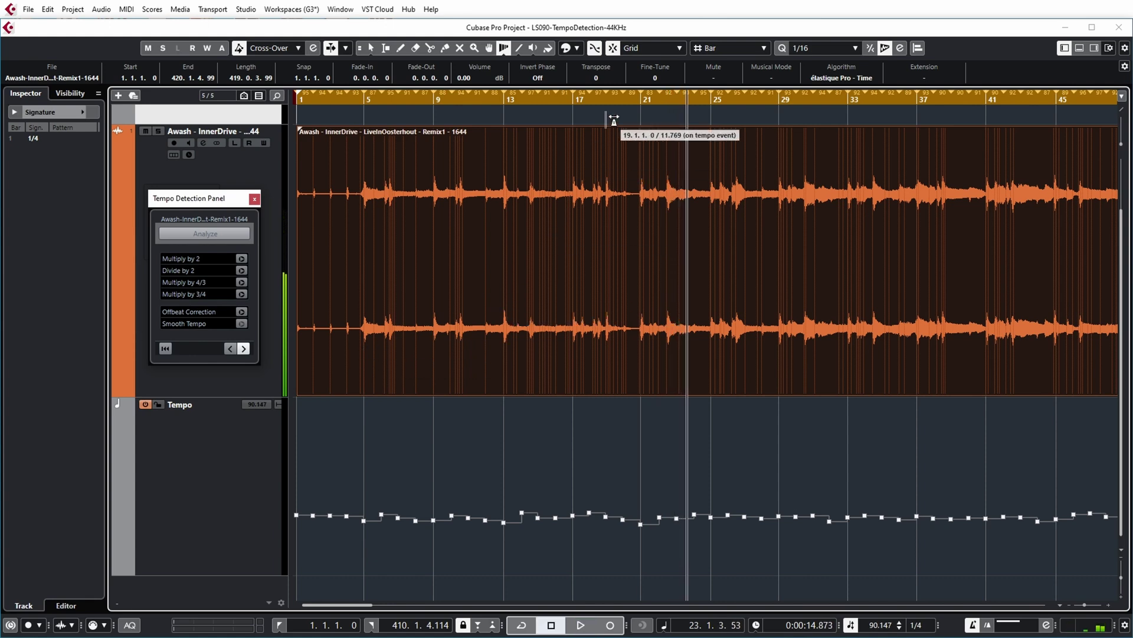
Pull the bar 22 beat slightly earlier, then replay from bar 17 to verify alignment.
{"action": "left_click", "coordinate": [660, 112]}
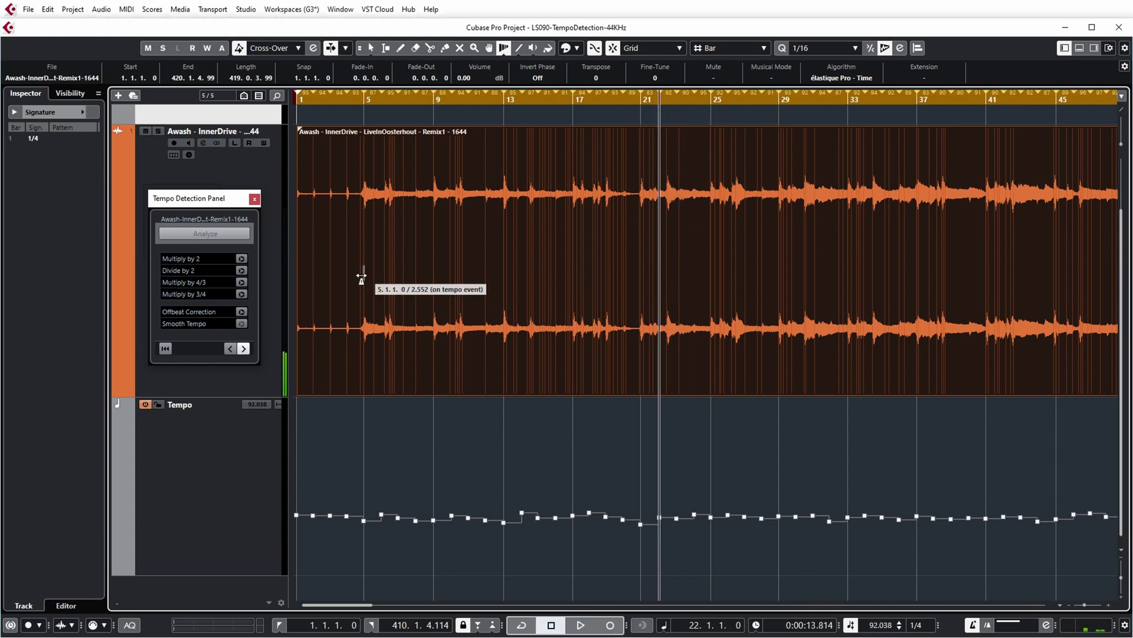
{"action": "key", "text": "h"}
{"action": "key", "text": "h"}
{"action": "key", "text": "h"}
{"action": "key", "text": "h"}
{"action": "key", "text": "h"}
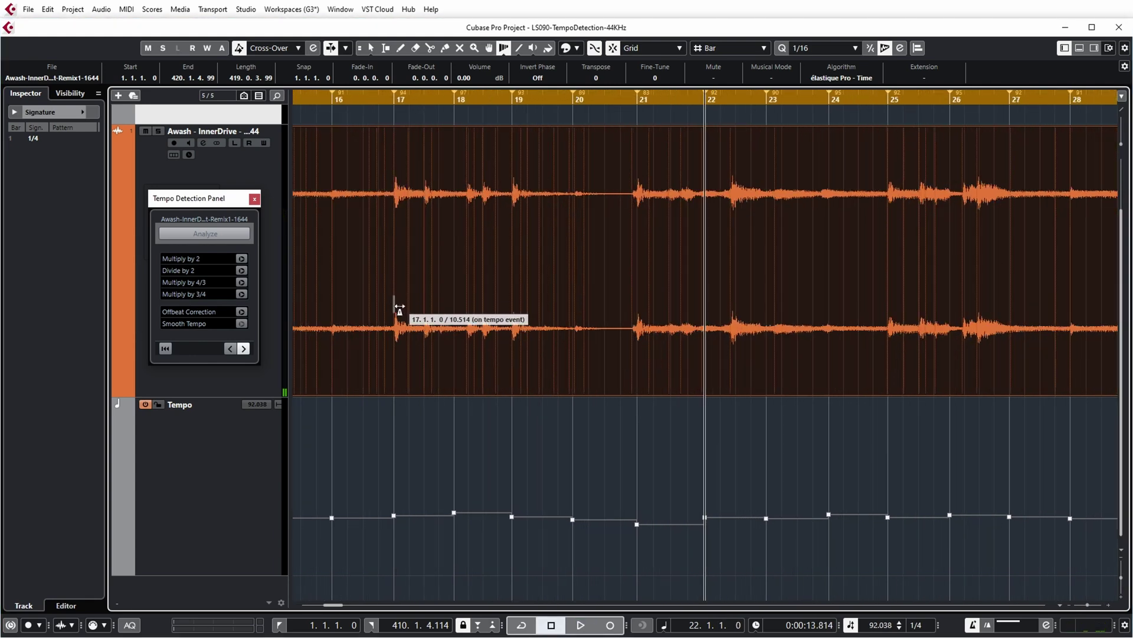
{"action": "key", "text": "g"}
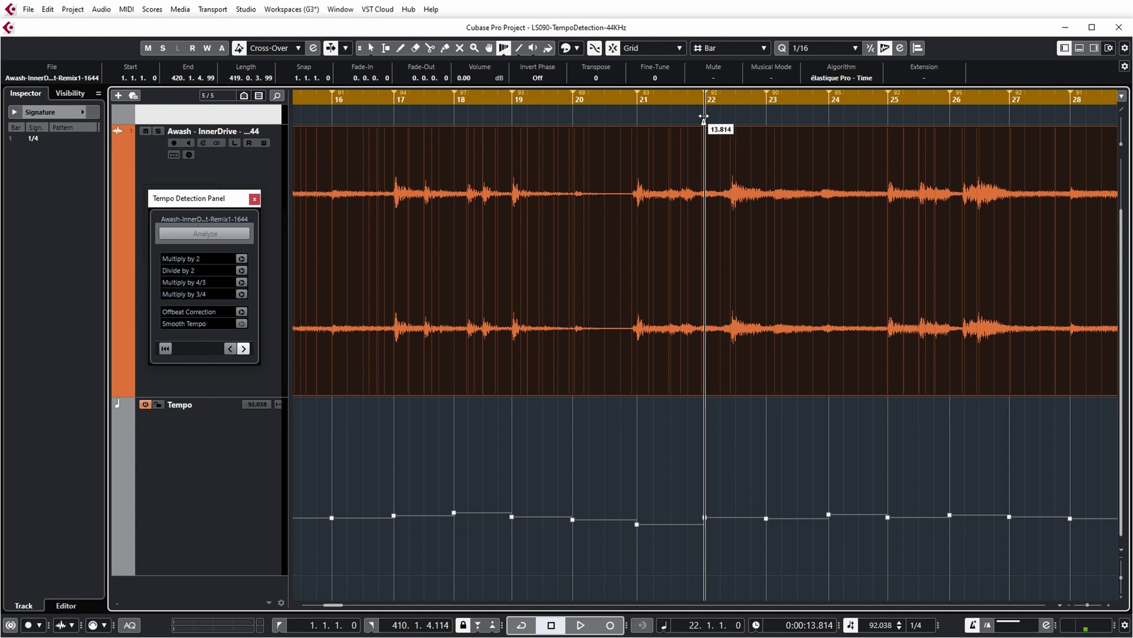
{"action": "left_click_drag", "start_coordinate": [704, 118], "coordinate": [697, 120]}
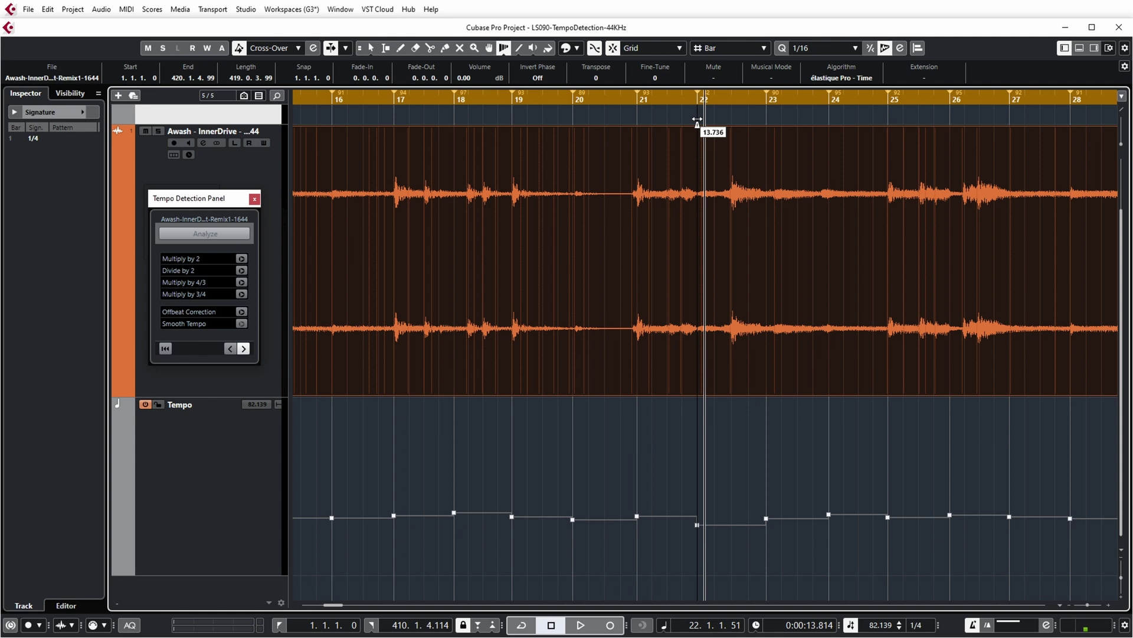
{"action": "left_click_drag", "start_coordinate": [698, 120], "coordinate": [698, 119]}
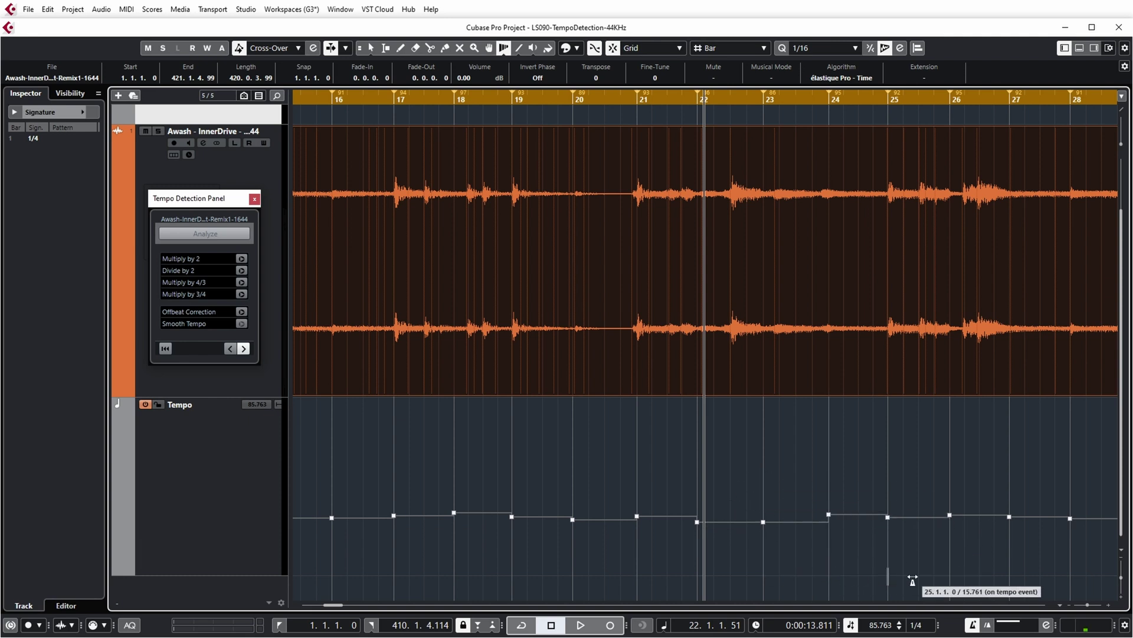
{"action": "left_click", "coordinate": [393, 96]}
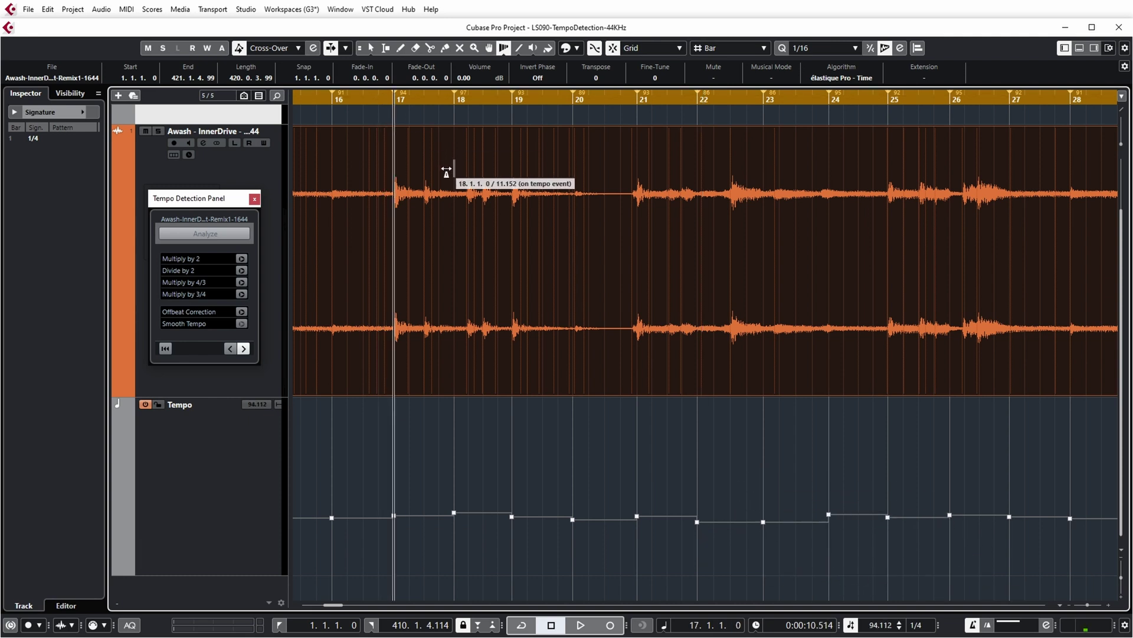
{"action": "key", "text": "space"}
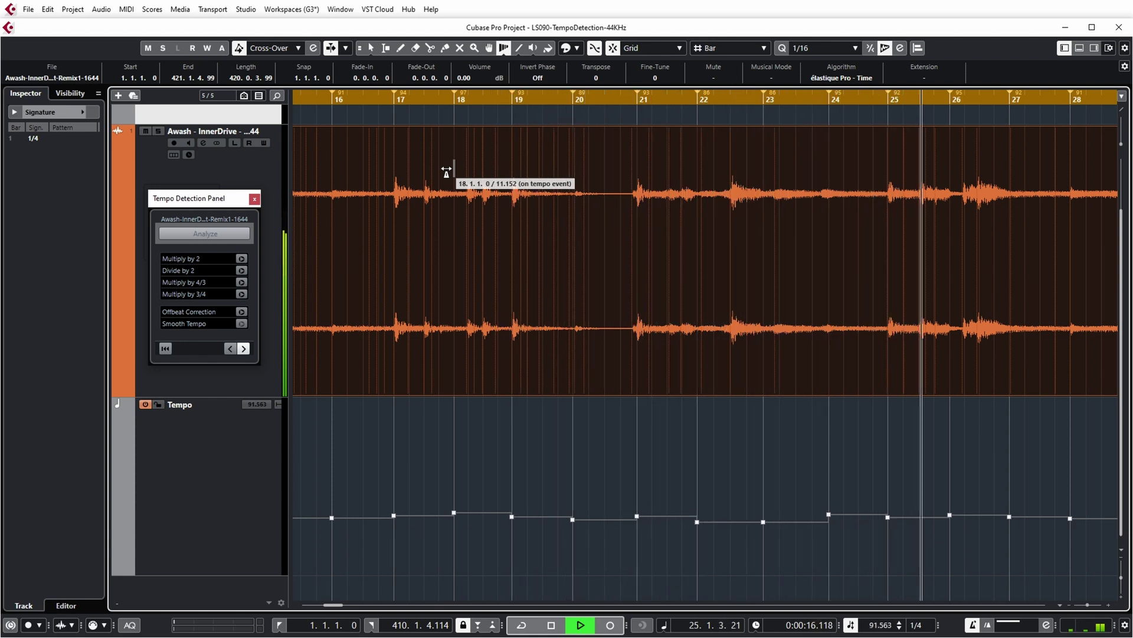
{"action": "key", "text": "space"}
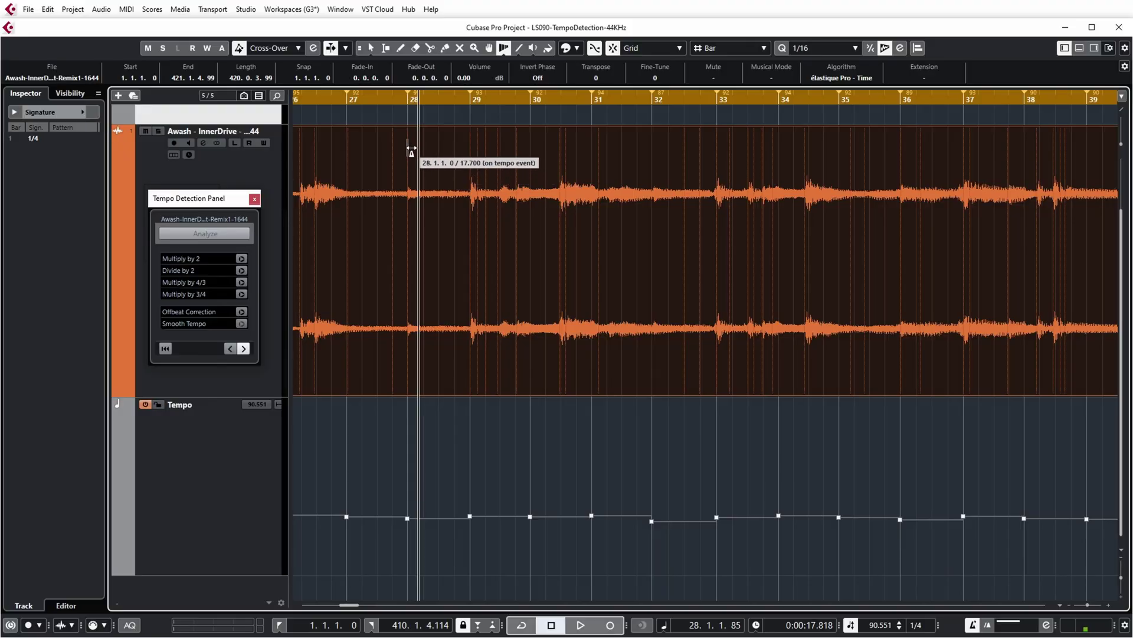
Close Tempo Detection, change the 1/4 signature event to 4/4, and play to check.
{"action": "left_click", "coordinate": [254, 200]}
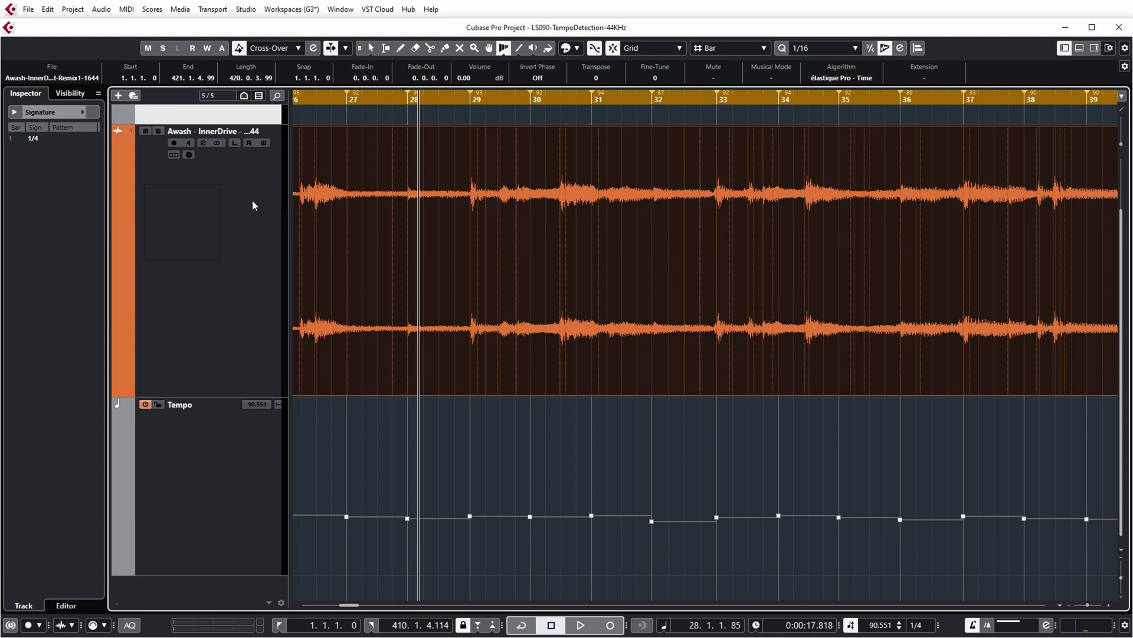
{"action": "left_click", "coordinate": [371, 50]}
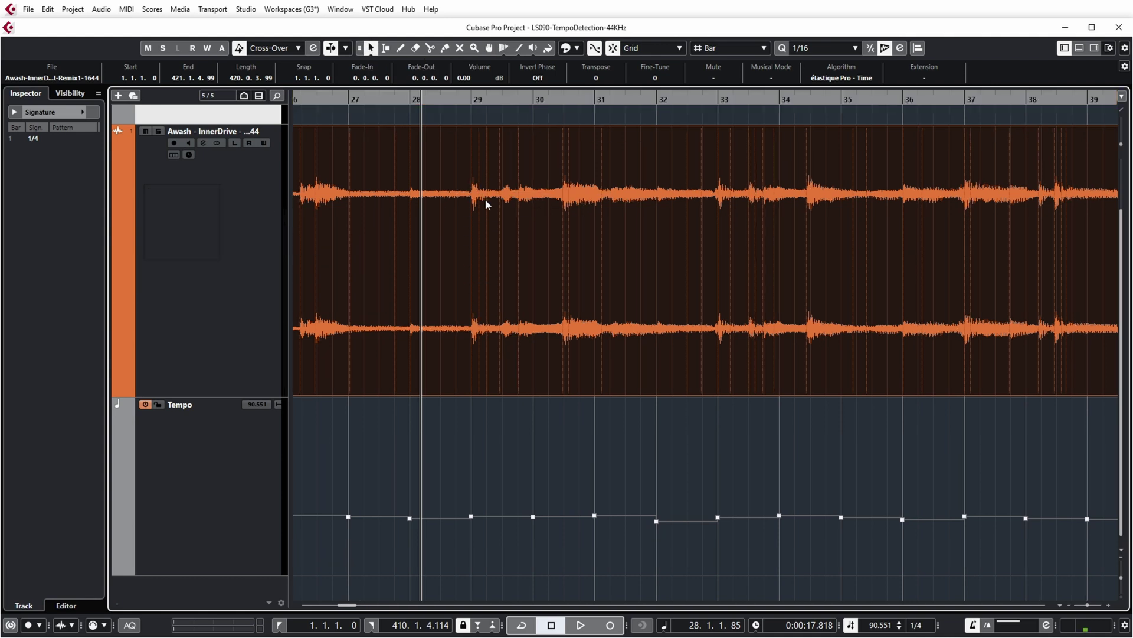
{"action": "scroll", "coordinate": [497, 208], "scroll_direction": "up", "scroll_amount": 2}
{"action": "left_click_drag", "start_coordinate": [353, 605], "coordinate": [304, 606]}
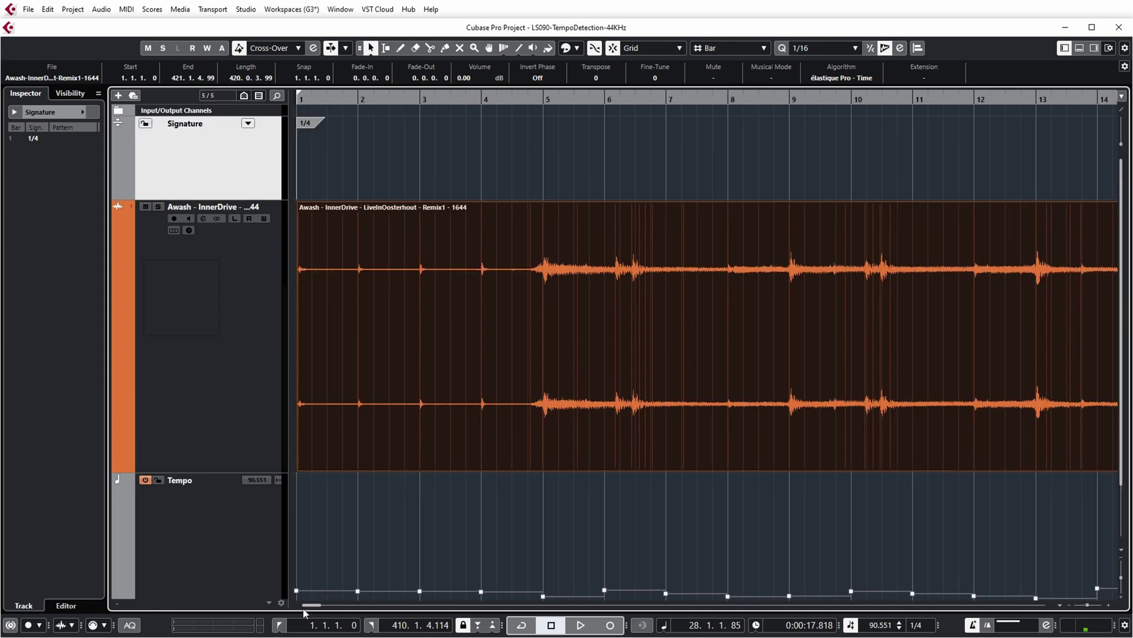
{"action": "left_click", "coordinate": [307, 126]}
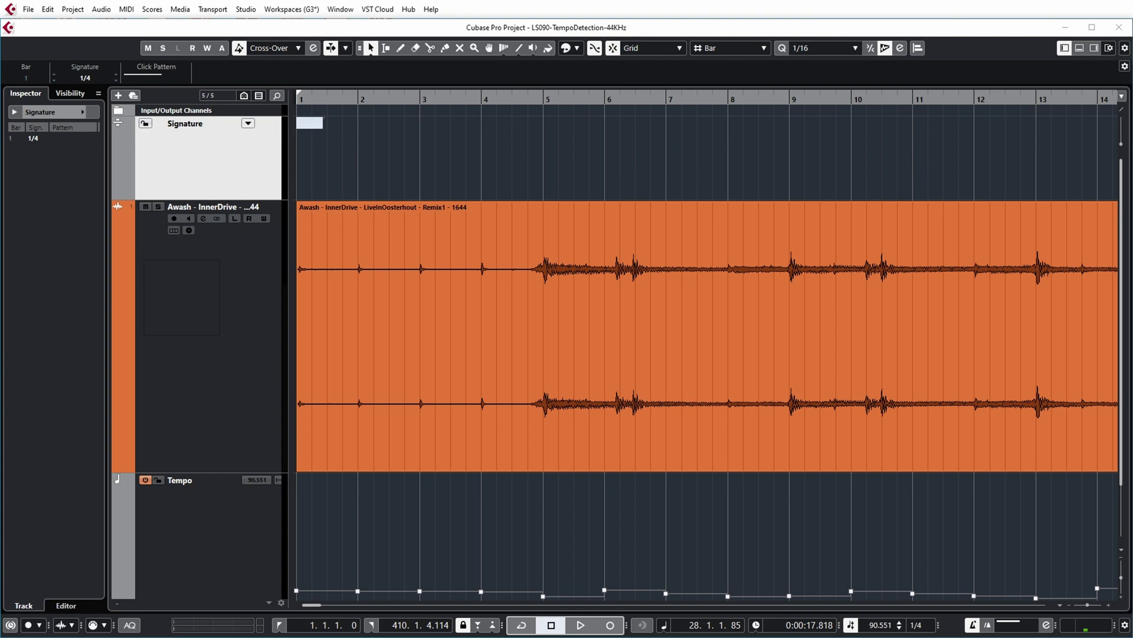
{"action": "key", "text": "Return"}
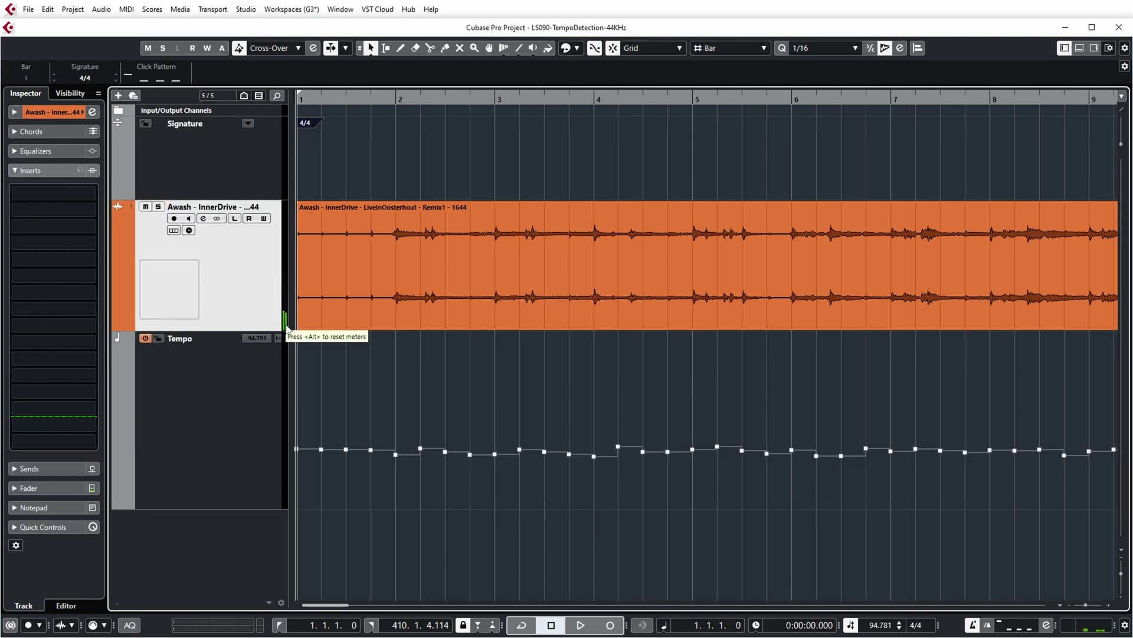
{"action": "key", "text": "space"}
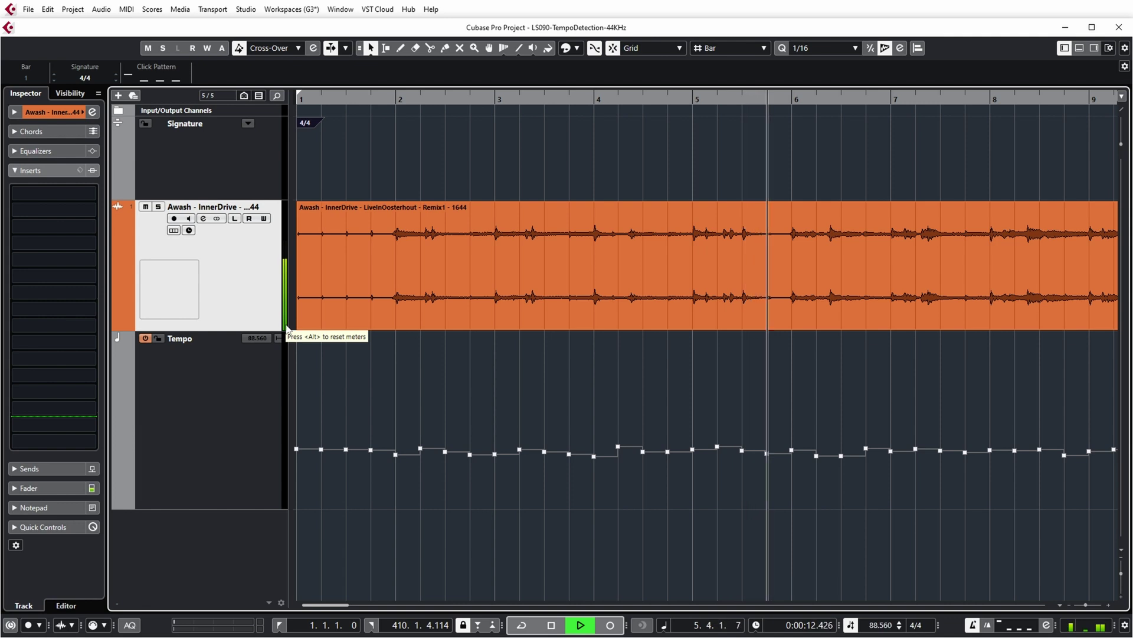
Apply Audio > Advanced > Set Definition From Tempo to the recording, keeping all tracks musical.
{"action": "key", "text": "space"}
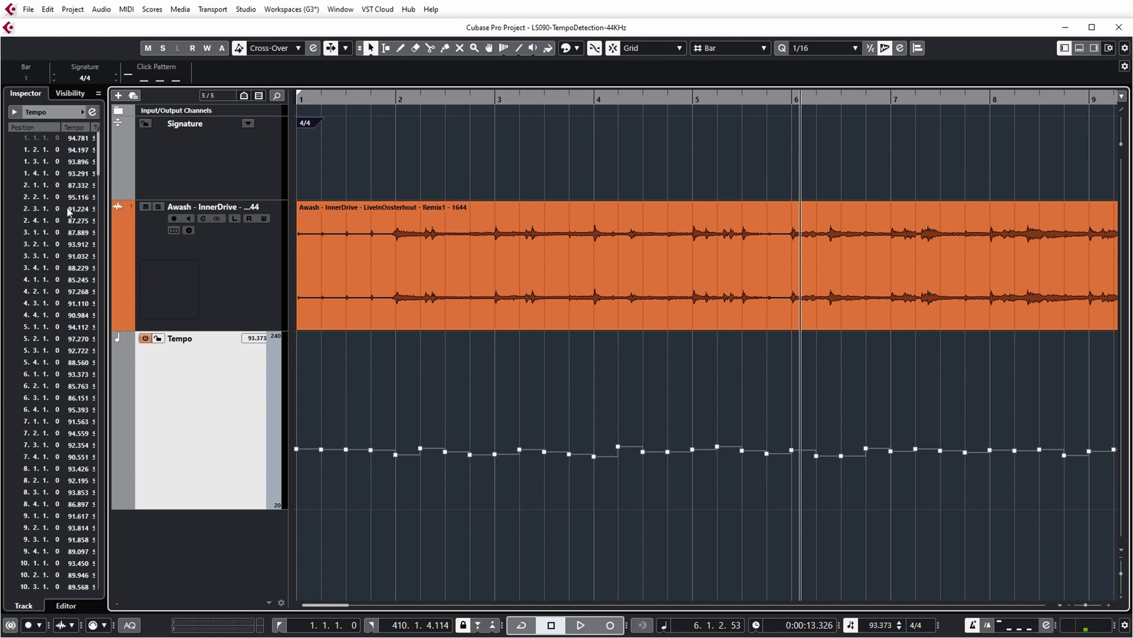
{"action": "left_click", "coordinate": [331, 266]}
{"action": "left_click", "coordinate": [101, 9]}
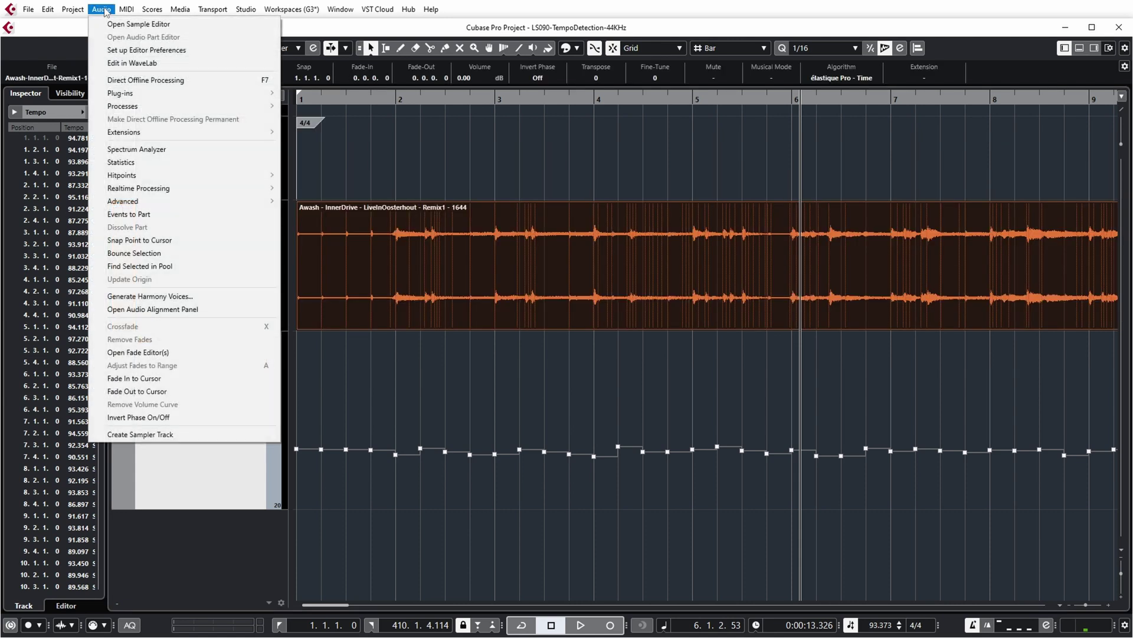
{"action": "mouse_move", "coordinate": [155, 204]}
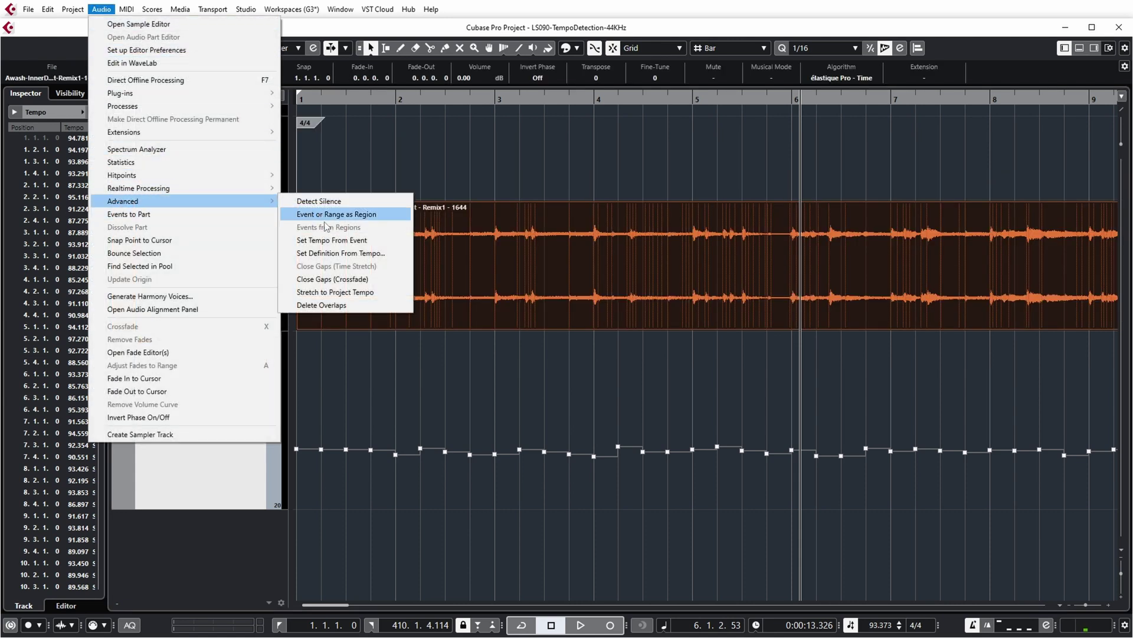
{"action": "left_click", "coordinate": [349, 253]}
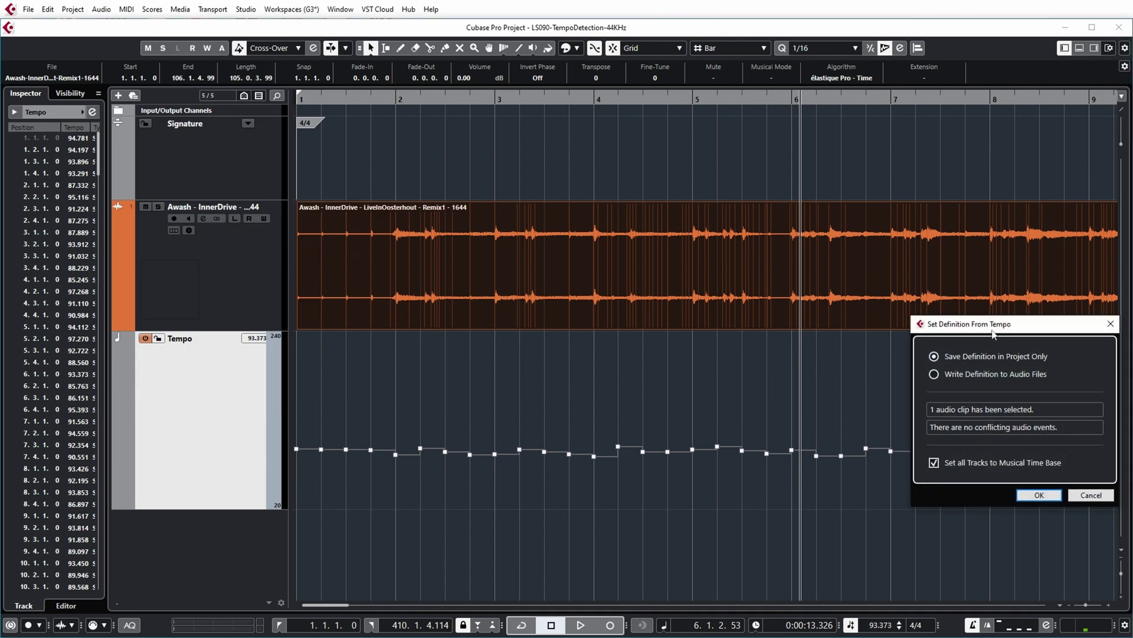
{"action": "left_click_drag", "start_coordinate": [993, 333], "coordinate": [635, 219]}
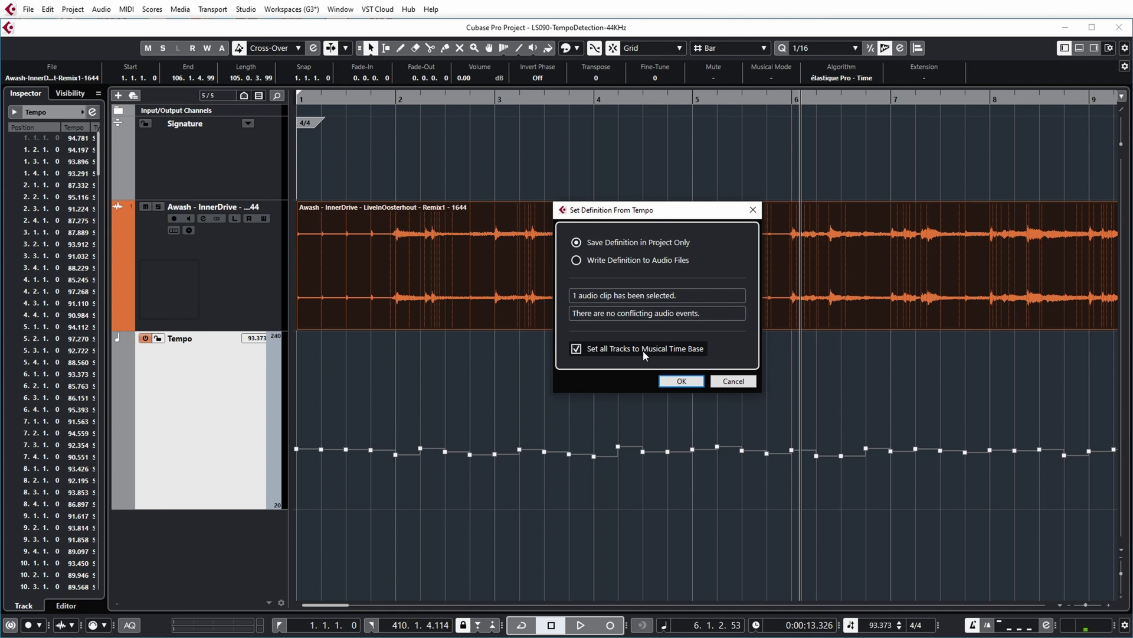
{"action": "left_click", "coordinate": [681, 381]}
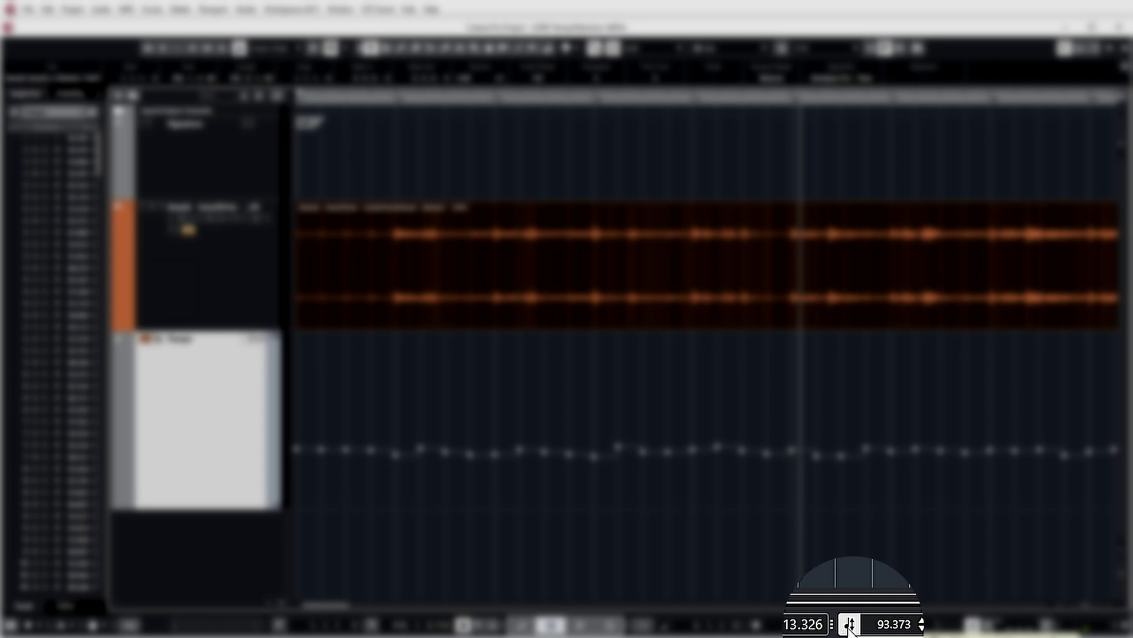
Switch the project to a fixed tempo and set it to 92 BPM.
{"action": "left_click", "coordinate": [850, 624]}
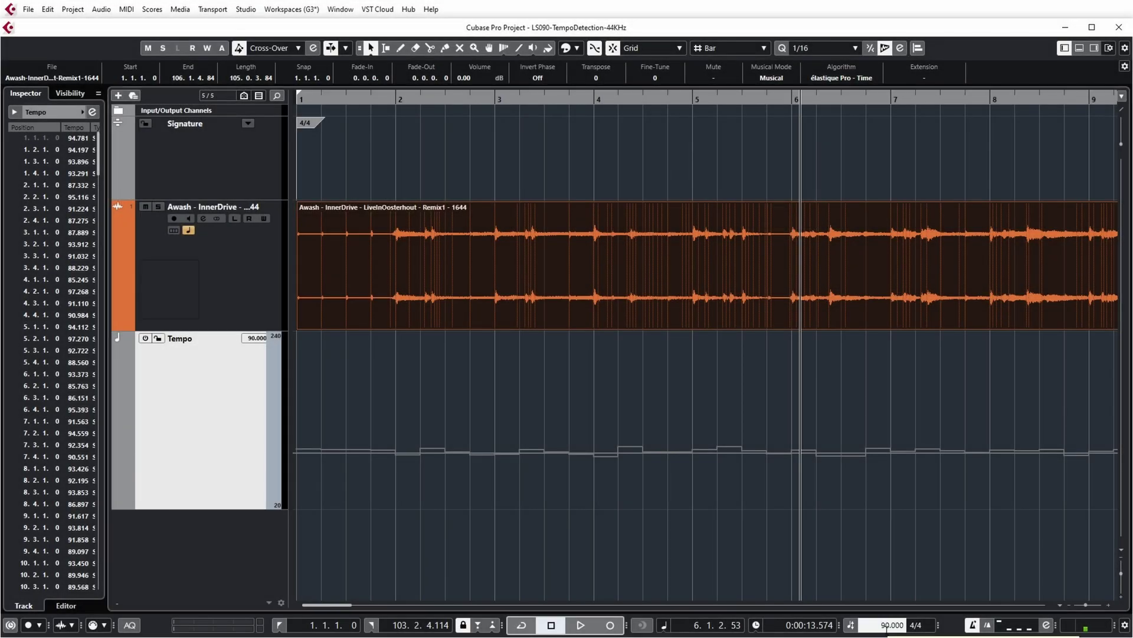
{"action": "left_click", "coordinate": [877, 624]}
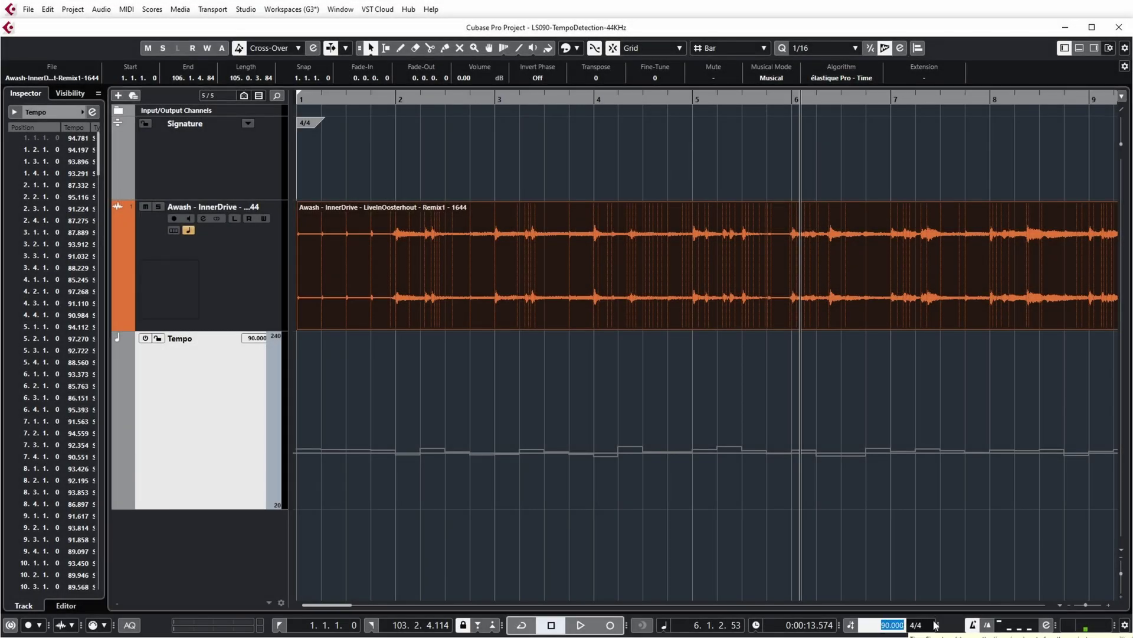
{"action": "type", "text": "92"}
{"action": "key", "text": "Return"}
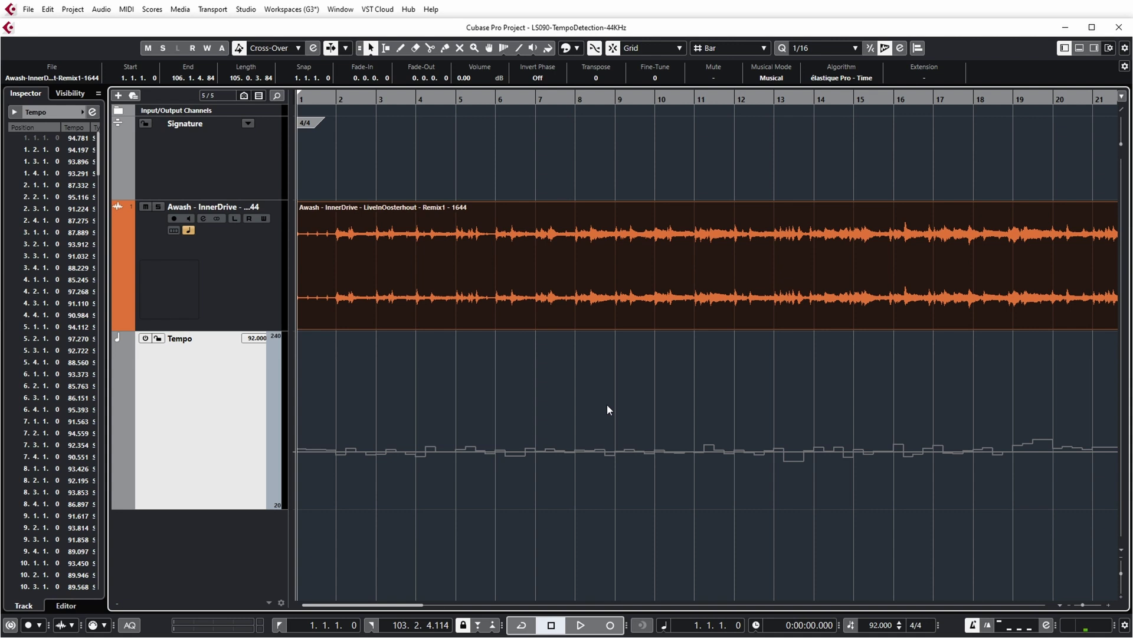
Audition the recording at 92 BPM, then raise the tempo to 102 BPM.
{"action": "key", "text": "space"}
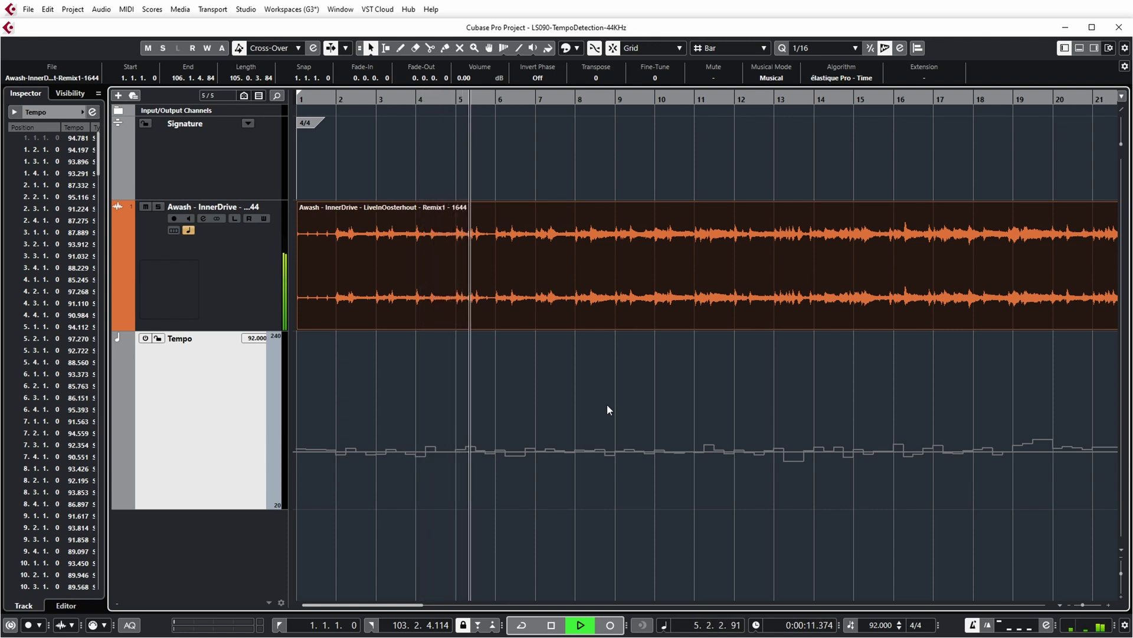
{"action": "key", "text": "space"}
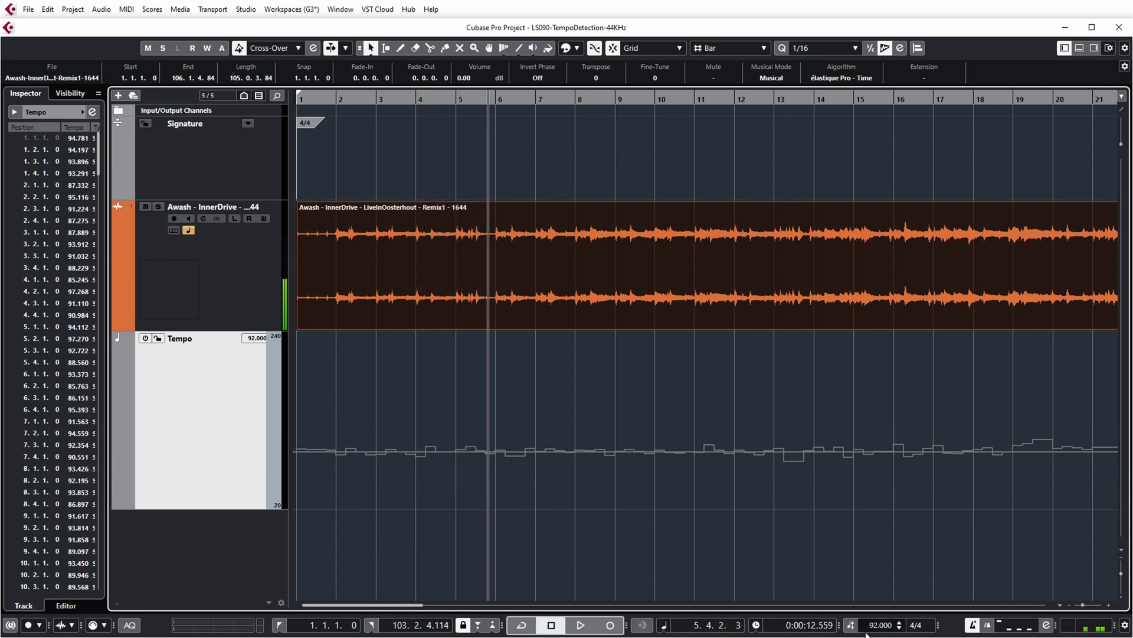
{"action": "scroll", "coordinate": [881, 627], "scroll_direction": "up", "scroll_amount": 10}
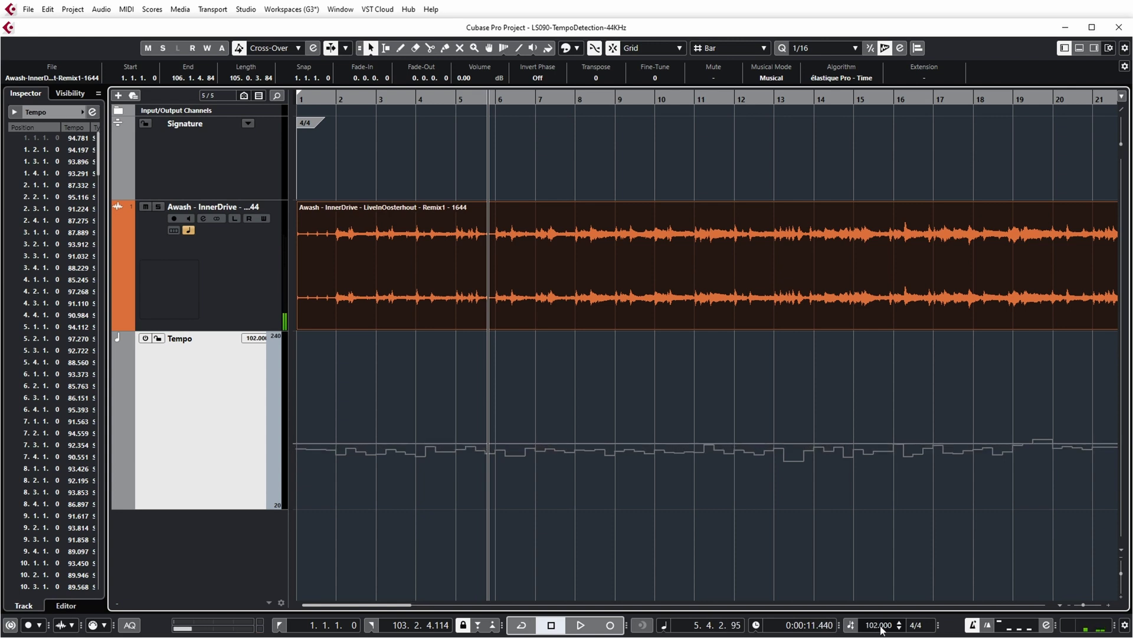
{"action": "scroll", "coordinate": [881, 627], "scroll_direction": "up", "scroll_amount": 9}
Play the recording back at the raised 102 BPM tempo.
{"action": "key", "text": "space"}
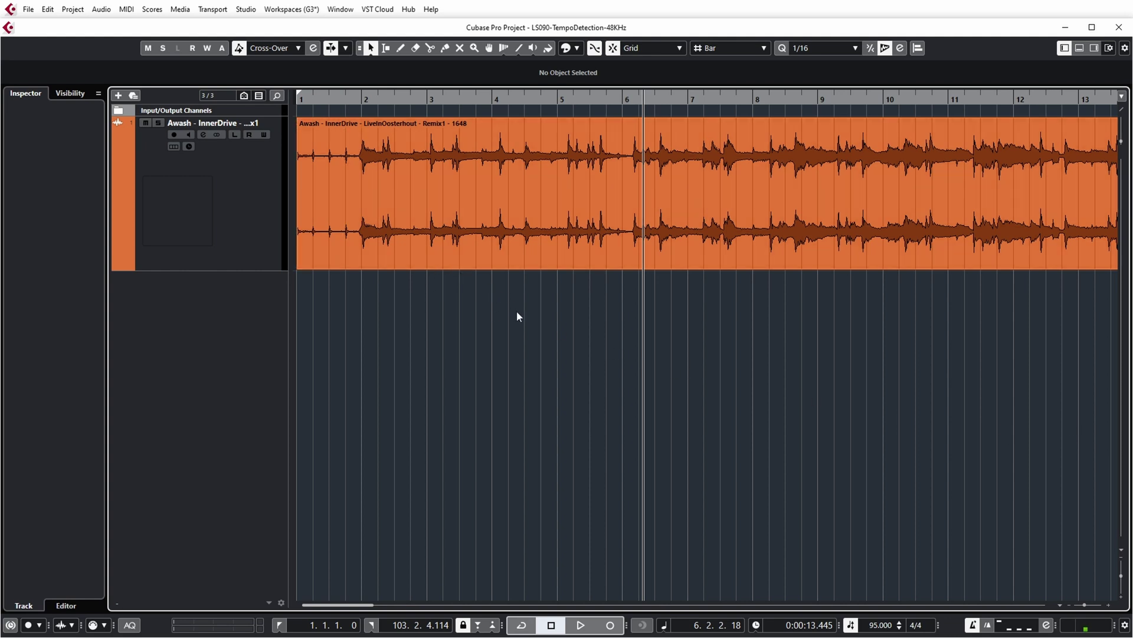
Confirm the 48 kHz sample rate in the Pool and Project Setup, then select the recording event.
{"action": "key", "text": "ctrl+p"}
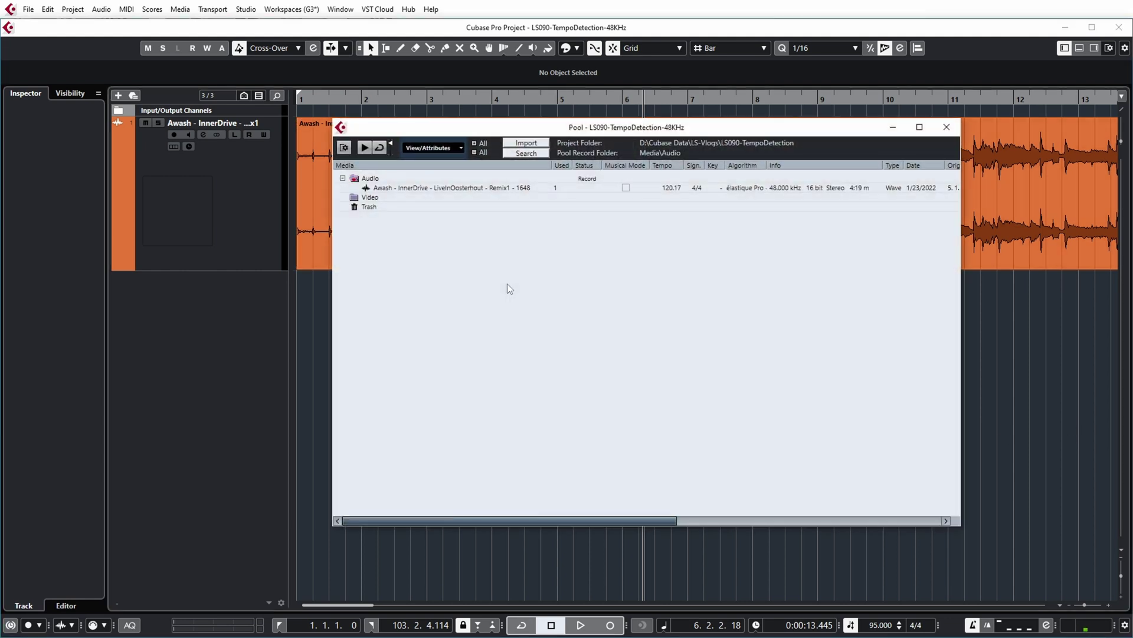
{"action": "left_click", "coordinate": [947, 127]}
{"action": "left_click", "coordinate": [73, 9]}
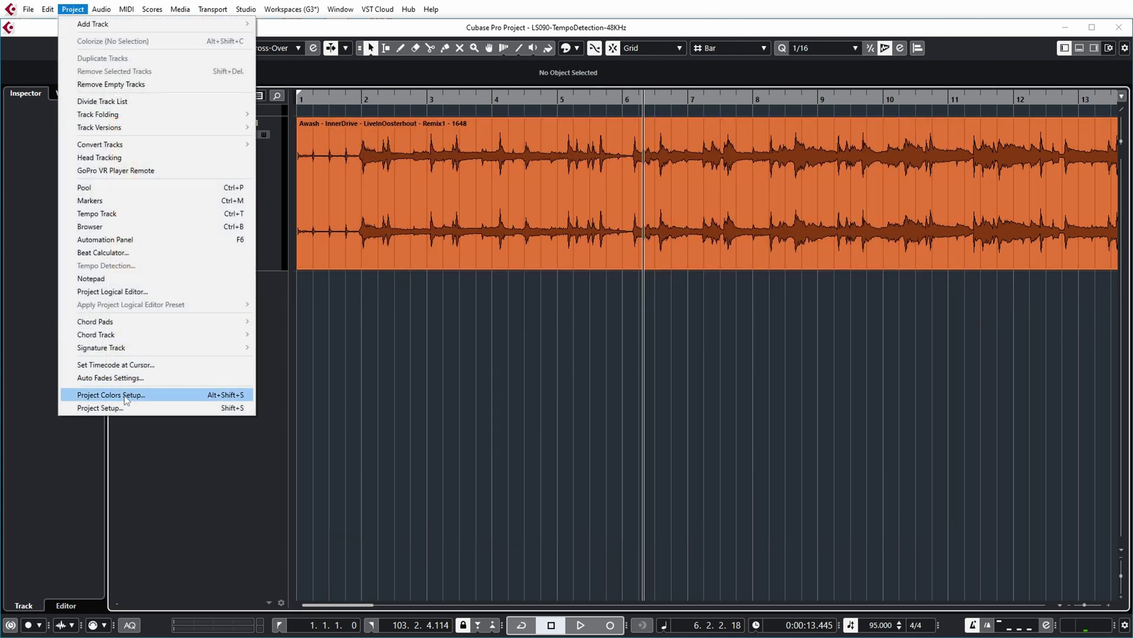
{"action": "left_click", "coordinate": [124, 407]}
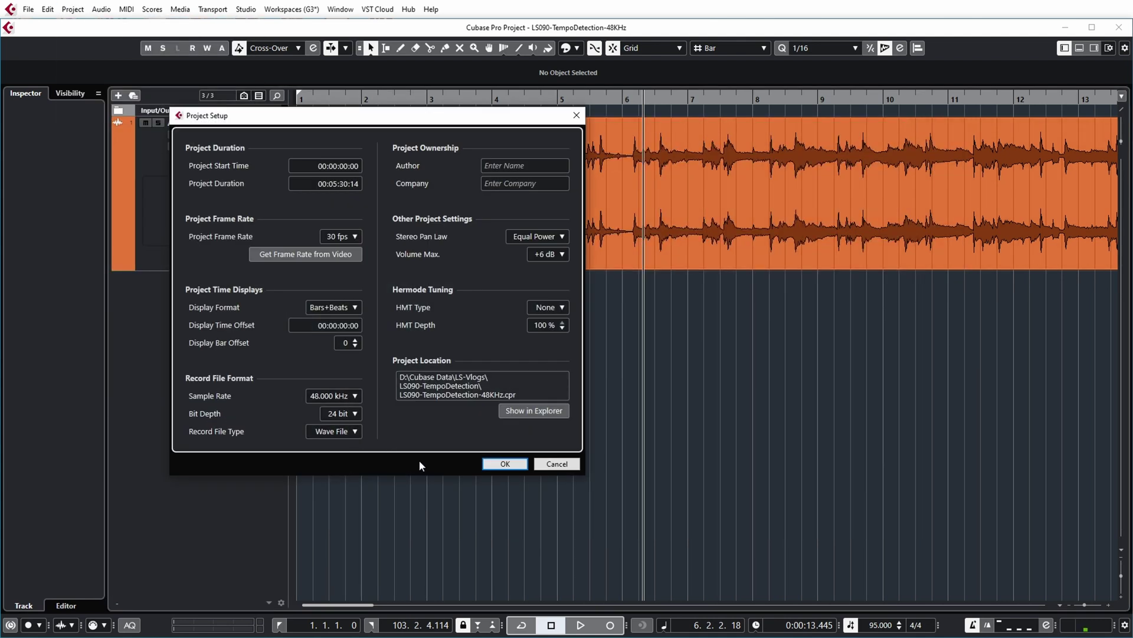
{"action": "left_click", "coordinate": [557, 463]}
{"action": "left_click", "coordinate": [517, 186]}
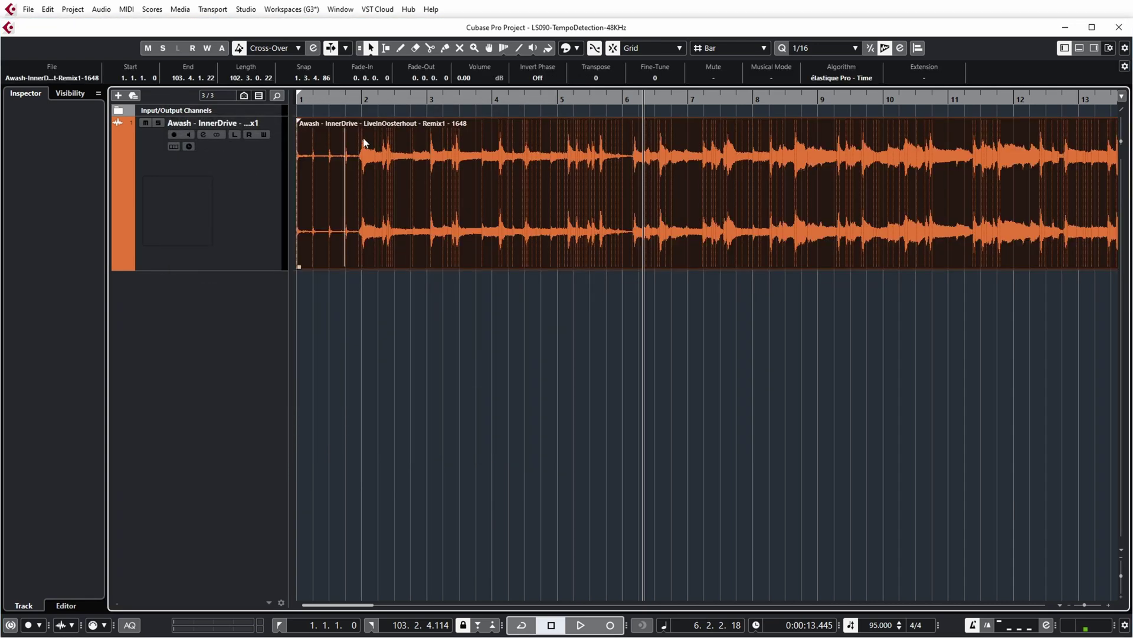
{"action": "left_click", "coordinate": [73, 10]}
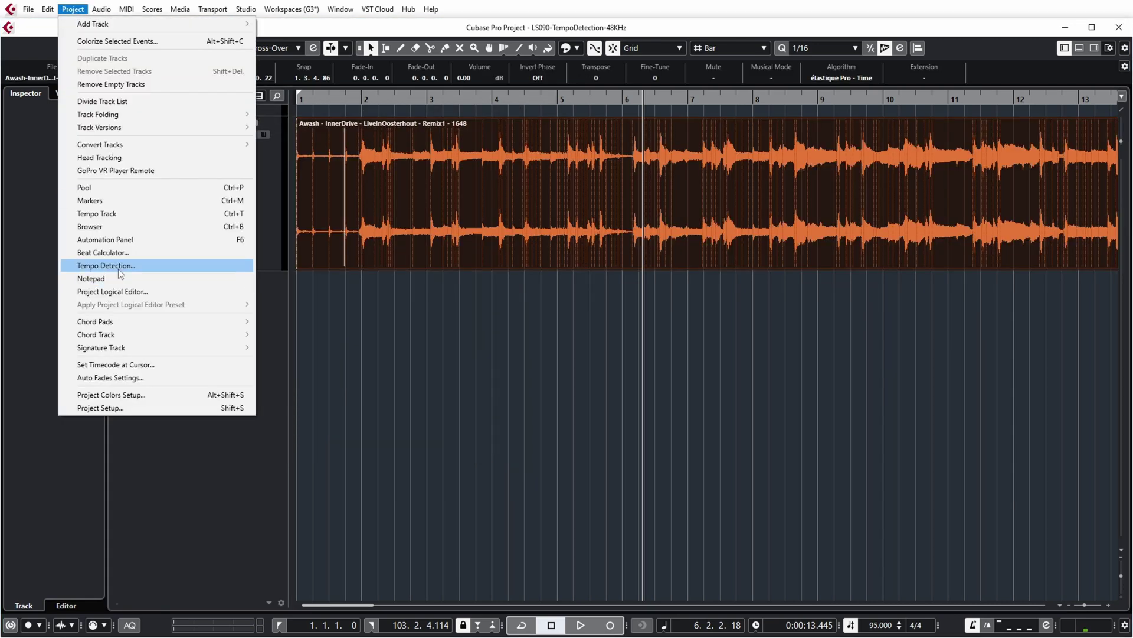
Run Tempo Detection on the recording, halve it to about 90 BPM, and audition from bar 17.
{"action": "left_click", "coordinate": [118, 265]}
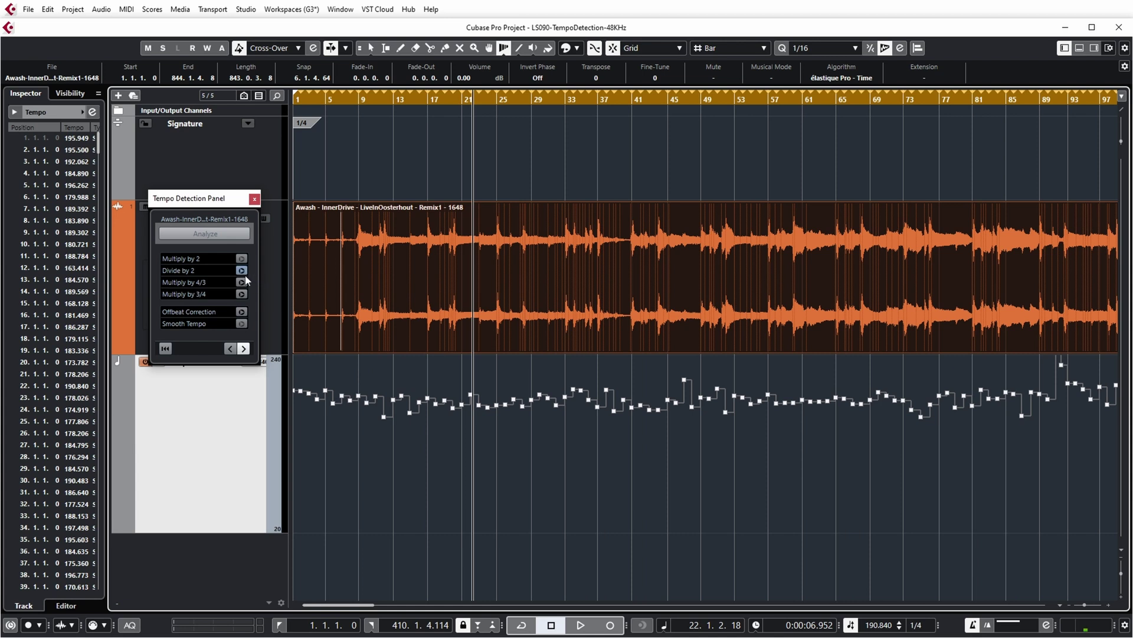
{"action": "left_click", "coordinate": [242, 271]}
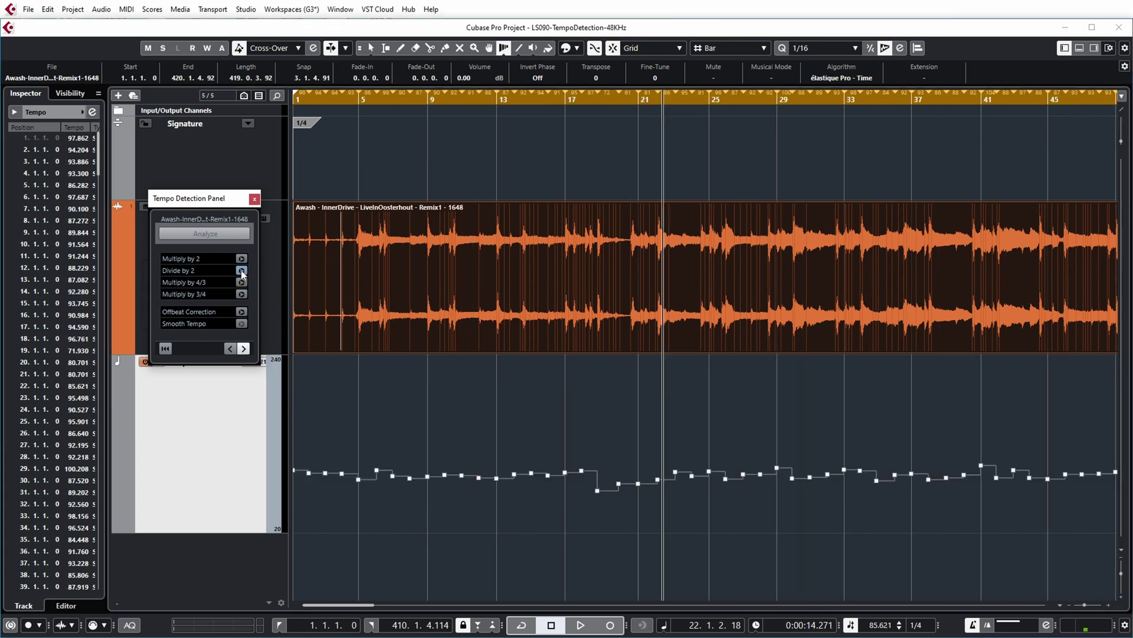
{"action": "left_click", "coordinate": [569, 102]}
{"action": "key", "text": "h"}
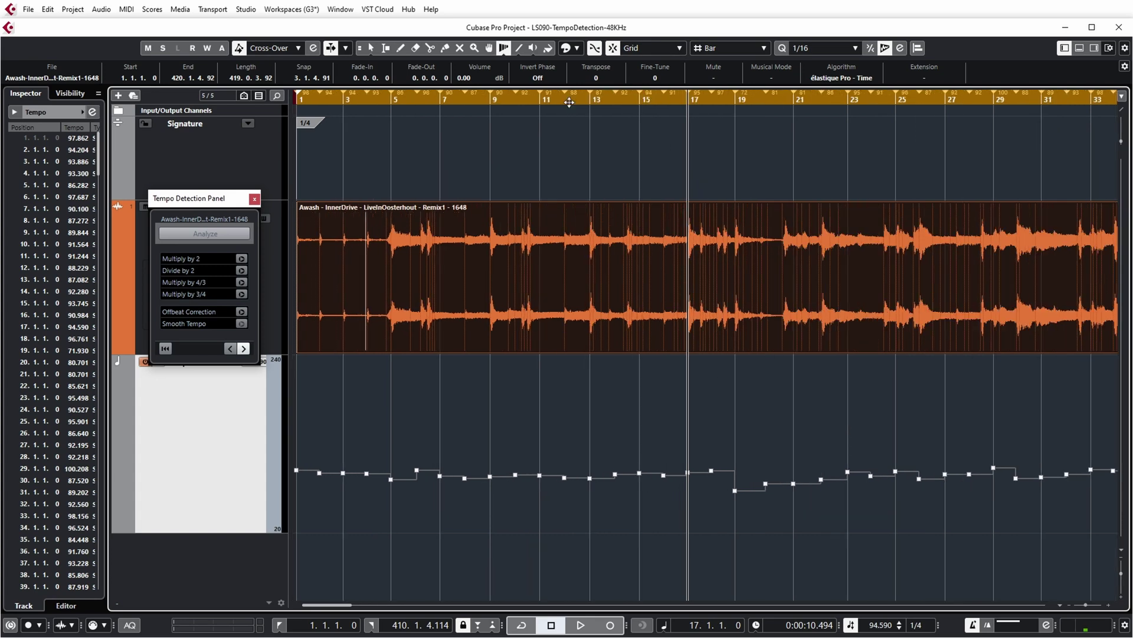
{"action": "key", "text": "space"}
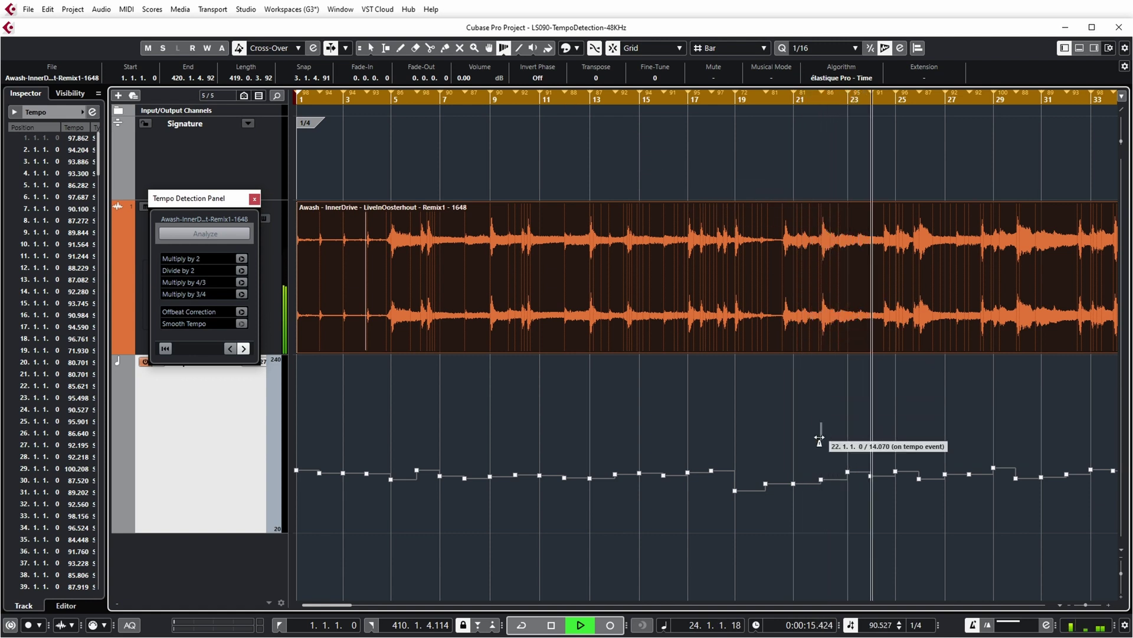
{"action": "key", "text": "space"}
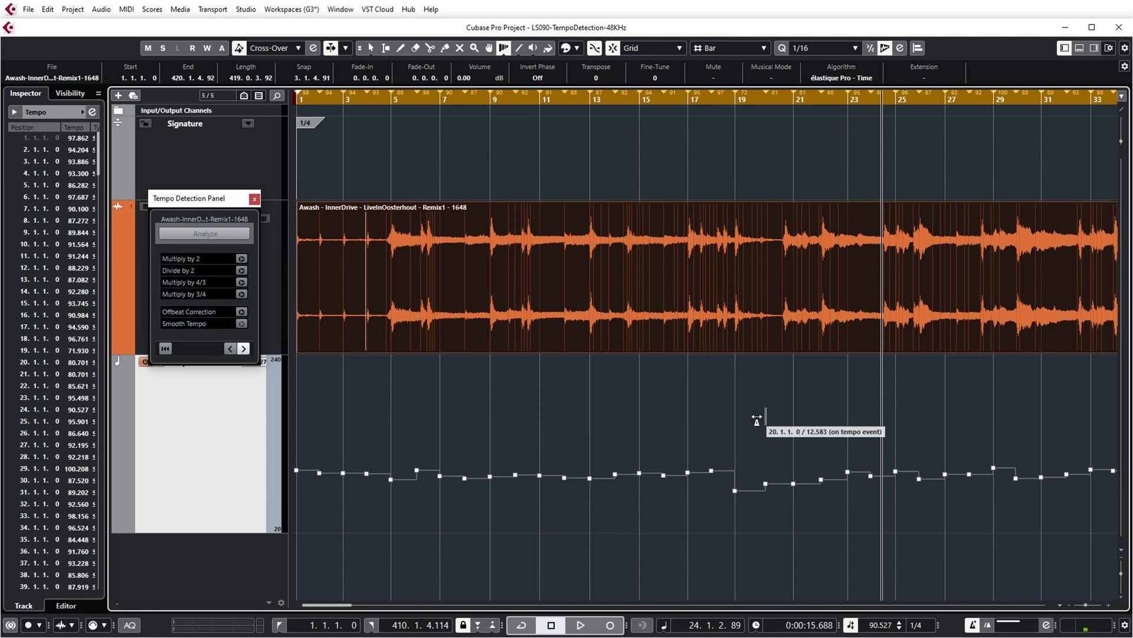
Realign the tempo events around bars 20–21 to the audio beats and close the panel.
{"action": "left_click", "coordinate": [757, 419]}
{"action": "key", "text": "h"}
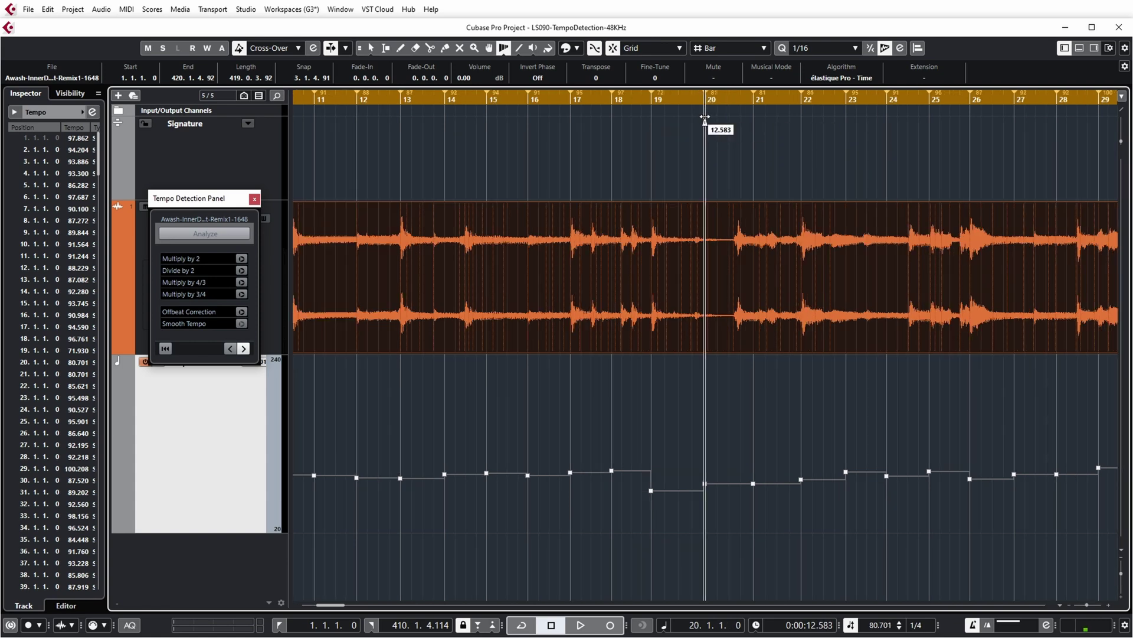
{"action": "left_click_drag", "start_coordinate": [705, 117], "coordinate": [696, 117]}
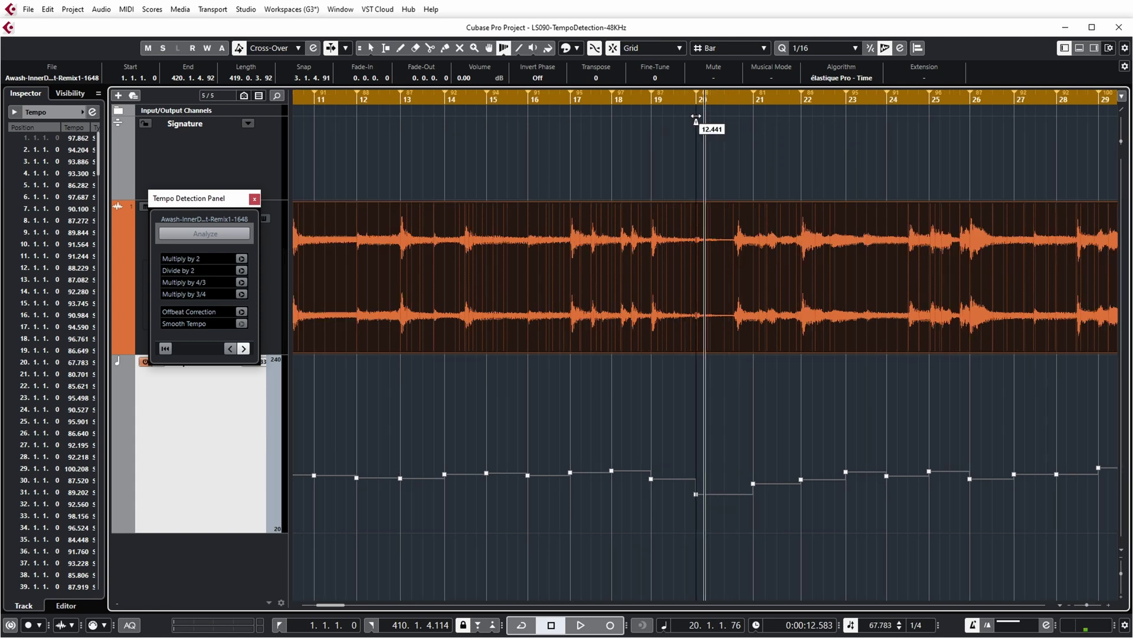
{"action": "key", "text": "ctrl+z"}
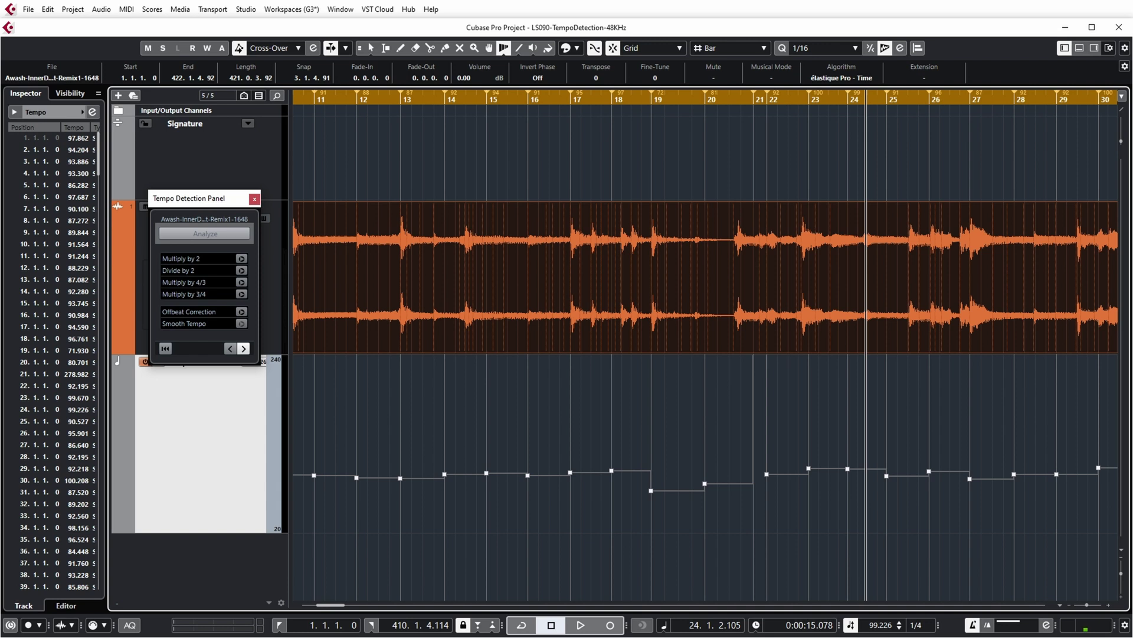
{"action": "left_click_drag", "start_coordinate": [761, 469], "coordinate": [820, 509]}
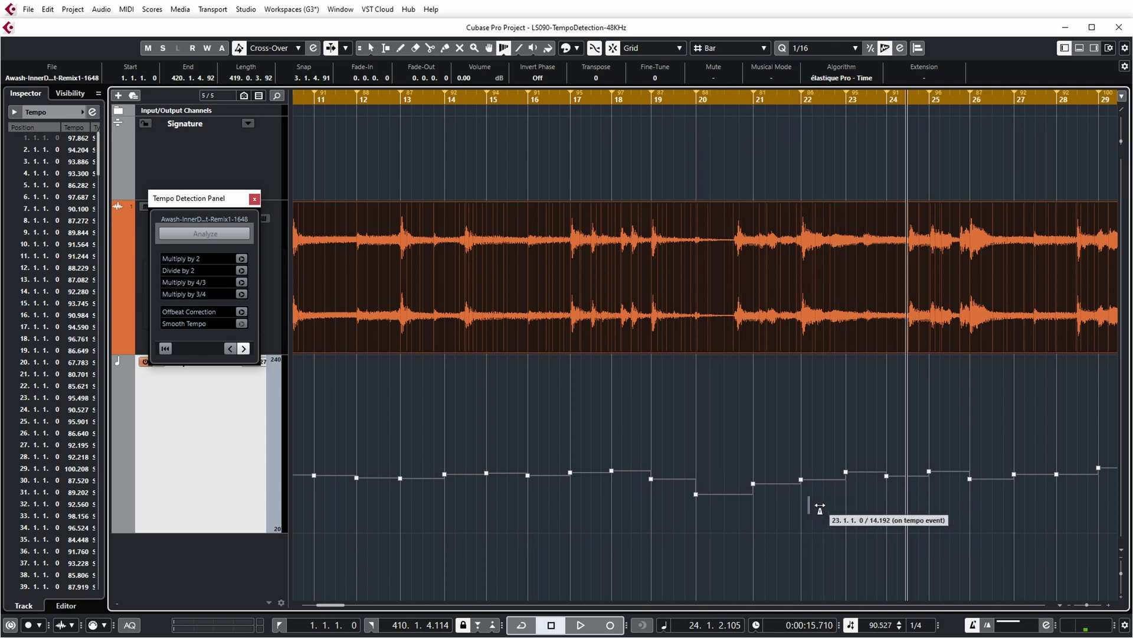
{"action": "left_click", "coordinate": [255, 200]}
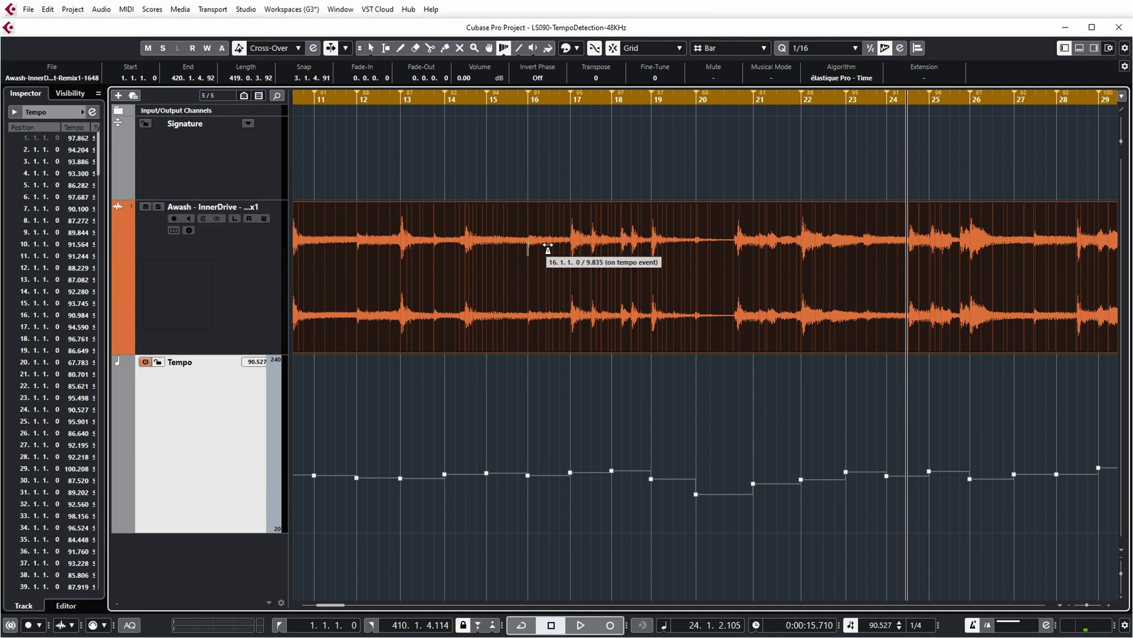
Drag the bar 21, 23 and 24 grid lines onto their audio transients, giving 80.443 BPM at bar 24.
{"action": "left_click_drag", "start_coordinate": [754, 112], "coordinate": [740, 114]}
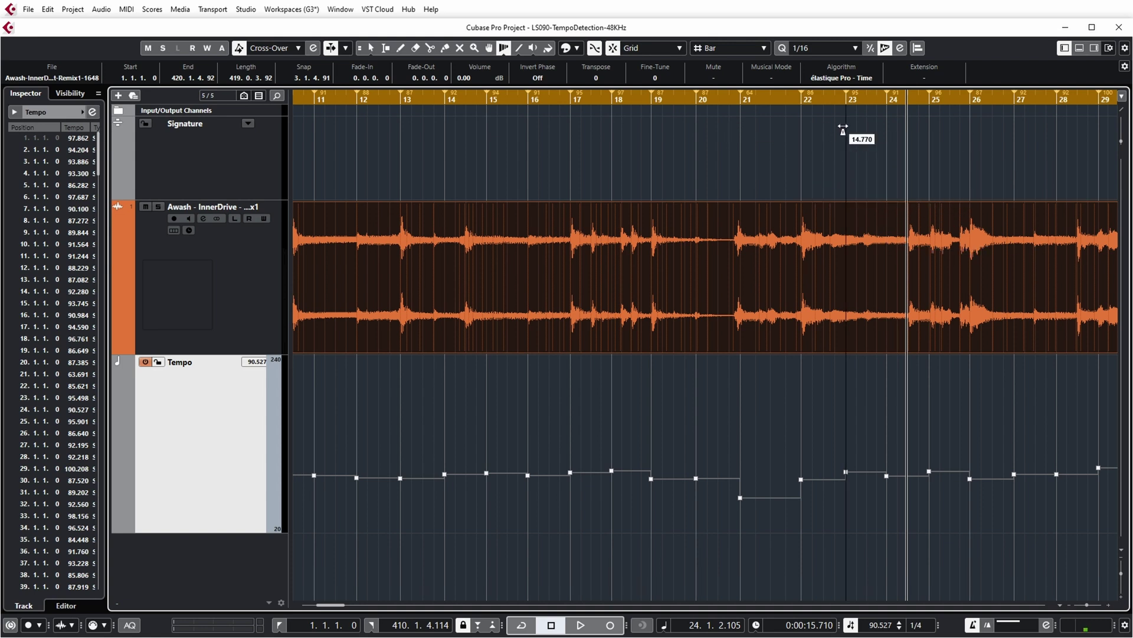
{"action": "left_click_drag", "start_coordinate": [845, 127], "coordinate": [842, 127]}
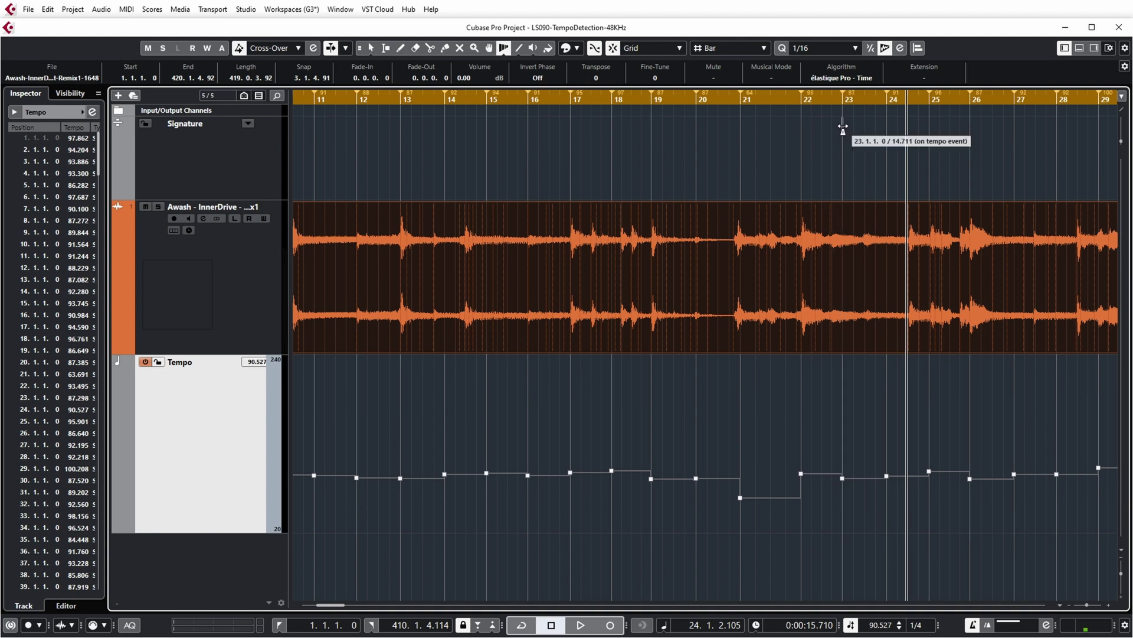
{"action": "left_click", "coordinate": [882, 131]}
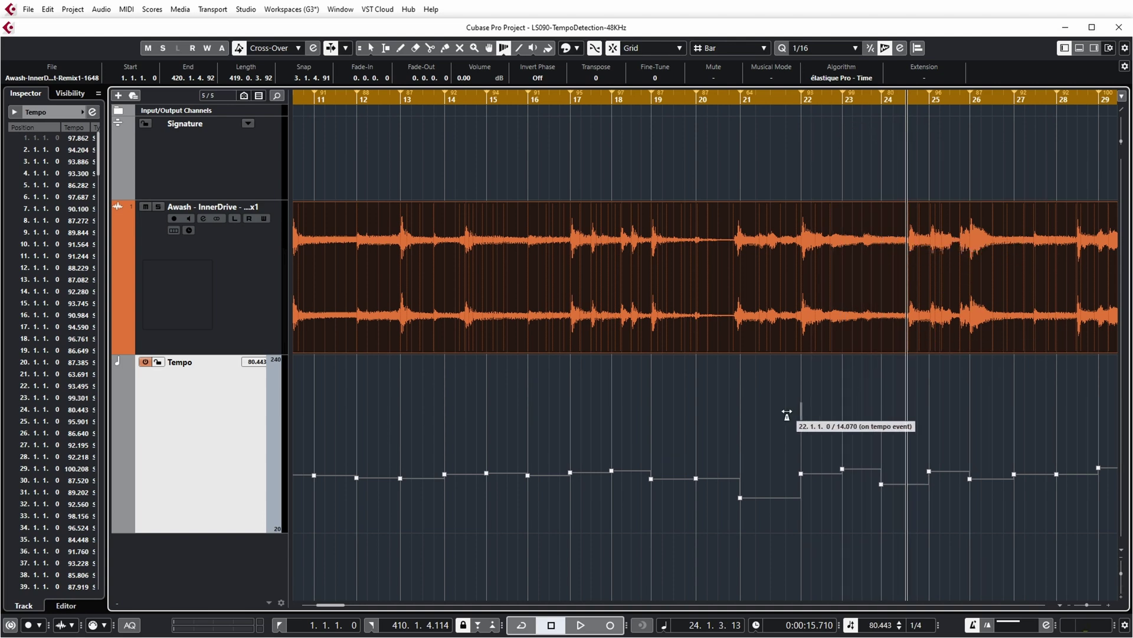